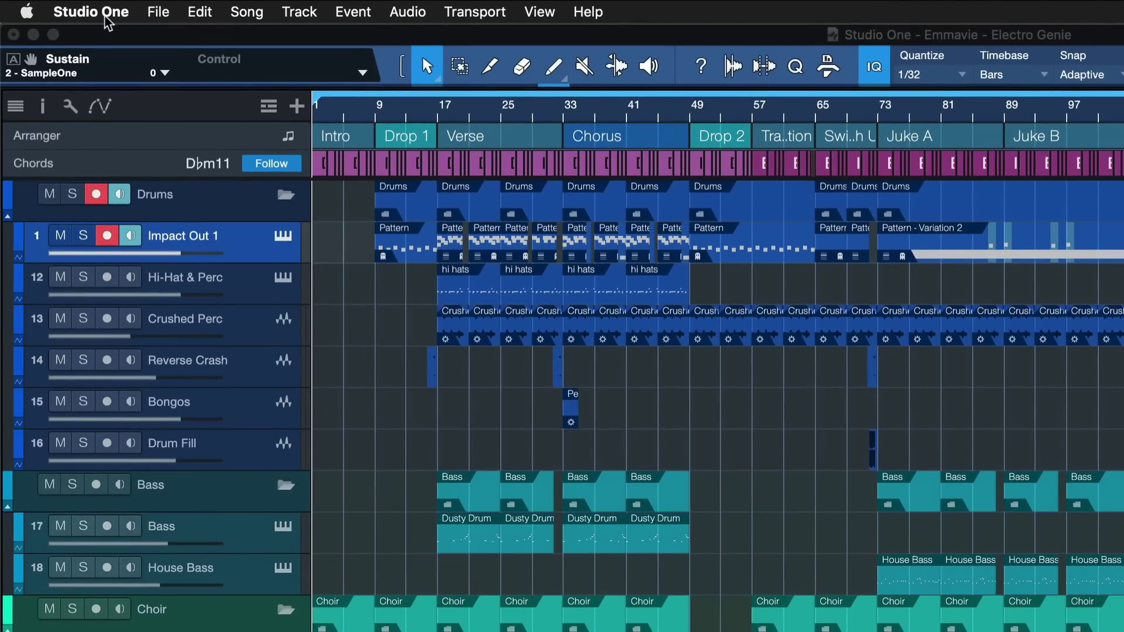
- Open the keyboard shortcut preferences and search the commands for 'keyboard'
{"action": "left_click", "coordinate": [107, 18]}
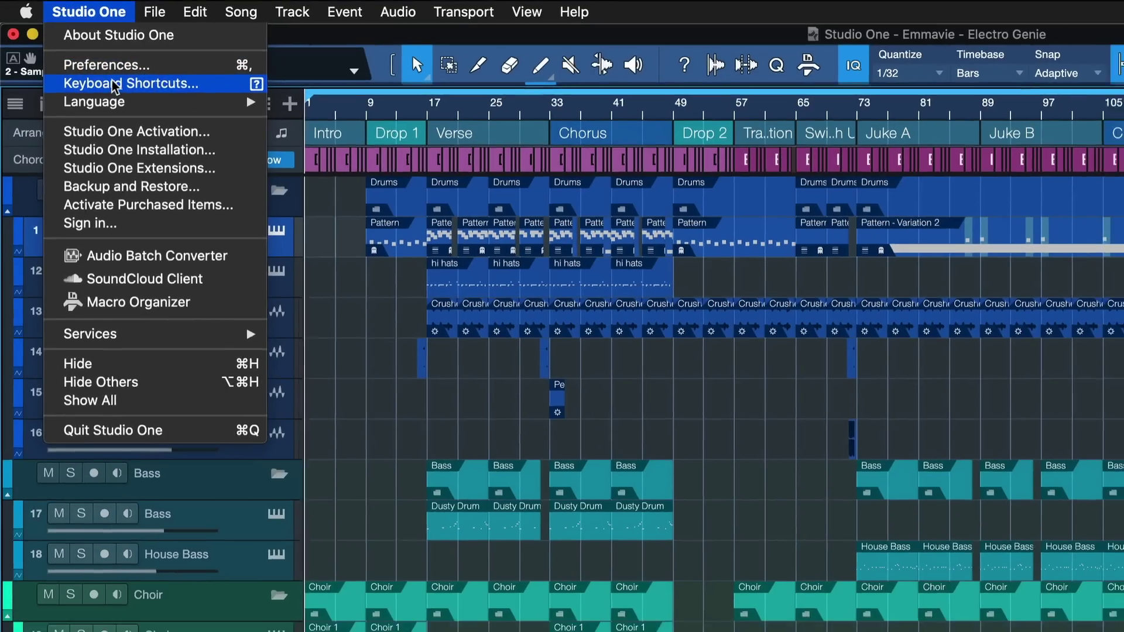
{"action": "left_click", "coordinate": [84, 85]}
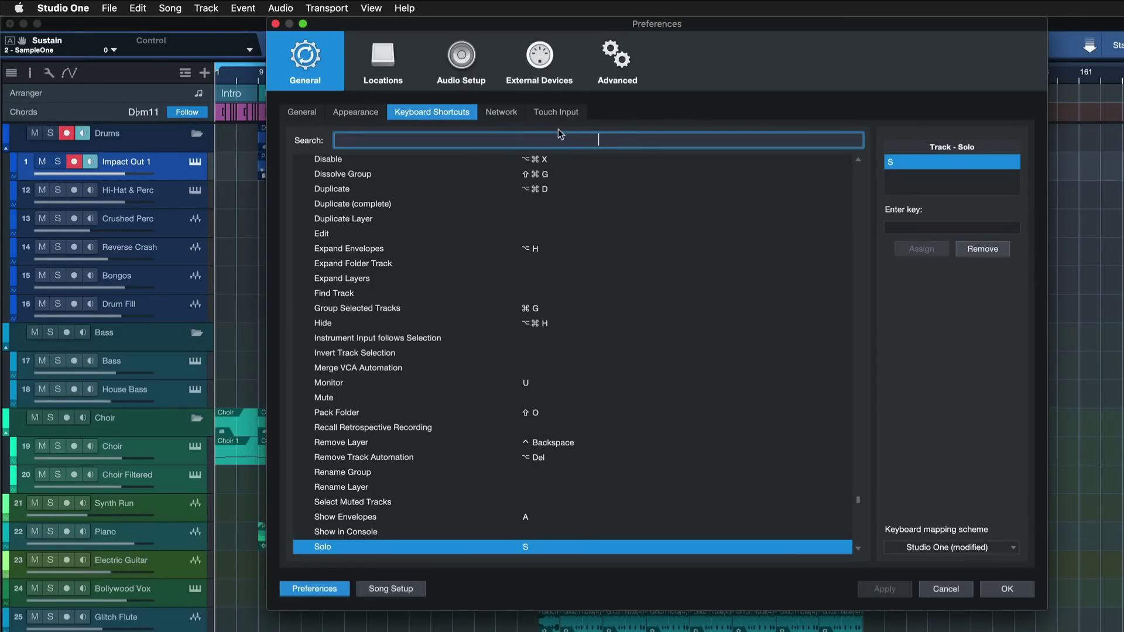
{"action": "type", "text": "keyboard"}
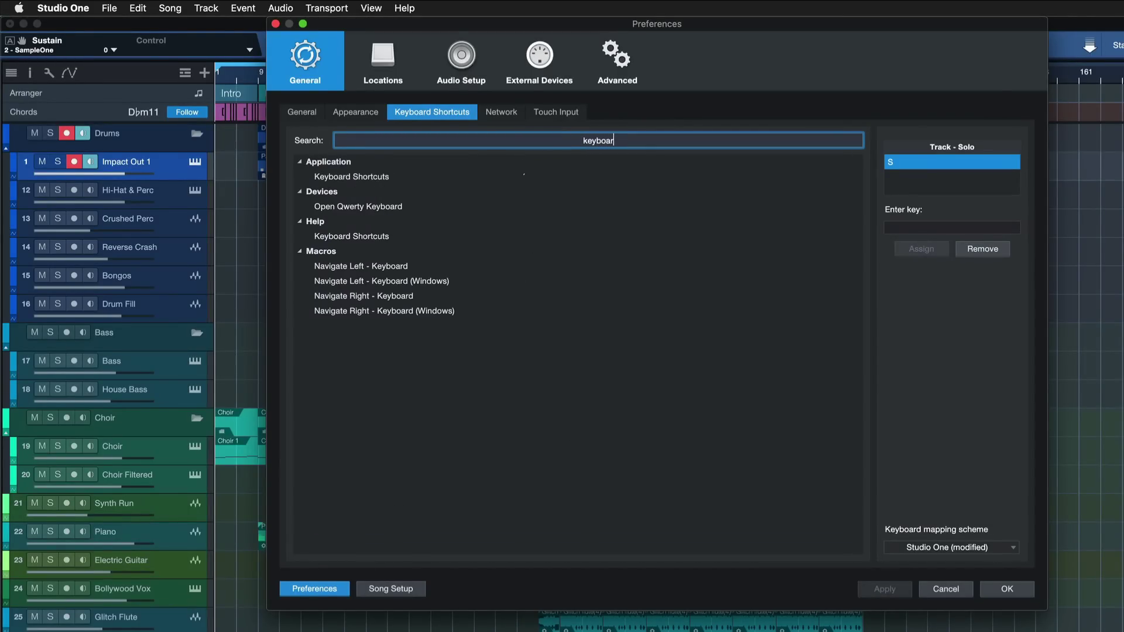
{"action": "left_click", "coordinate": [414, 176]}
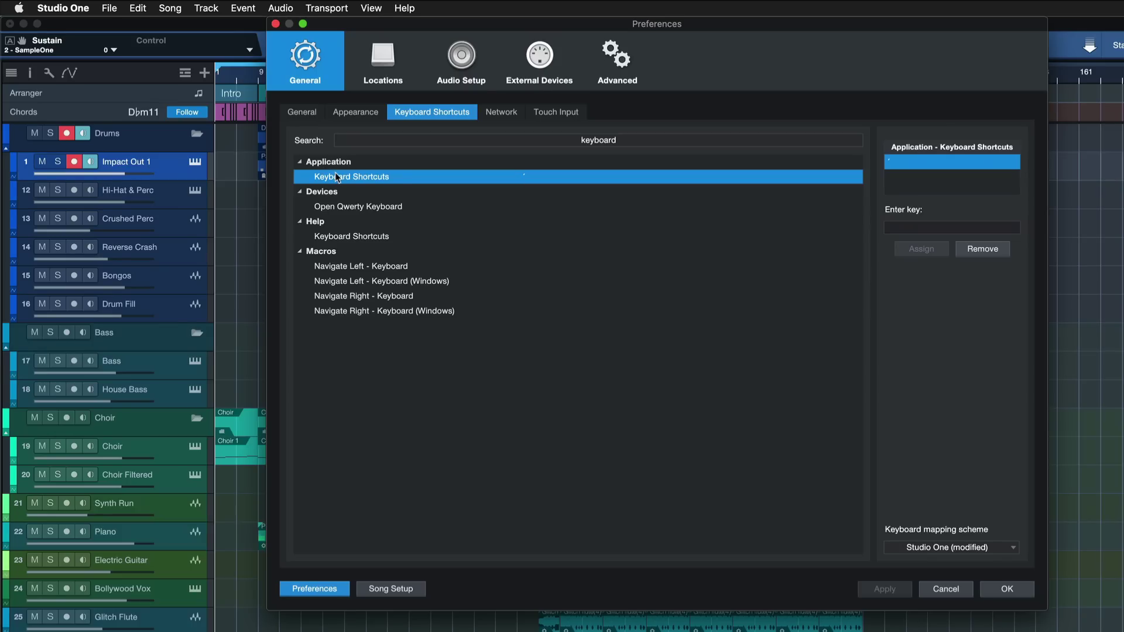
- Assign key 0 to Application > Keyboard Shortcuts and confirm with OK
{"action": "double_click", "coordinate": [371, 217]}
{"action": "double_click", "coordinate": [363, 232]}
{"action": "double_click", "coordinate": [358, 223]}
{"action": "left_click", "coordinate": [351, 236]}
{"action": "left_click", "coordinate": [408, 177]}
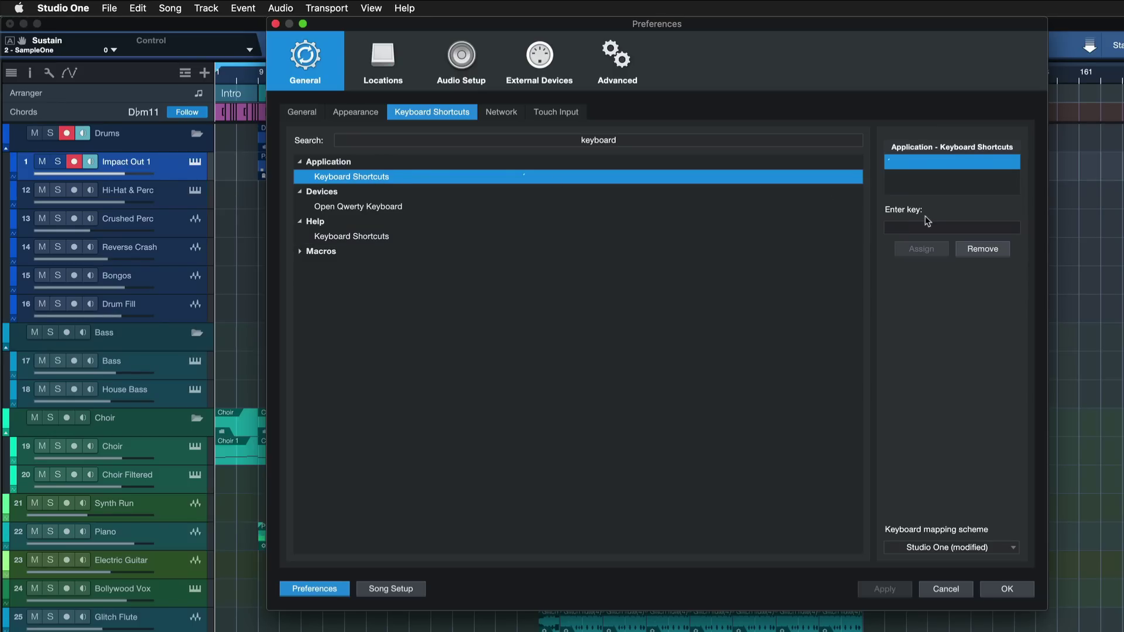
{"action": "left_click", "coordinate": [914, 229]}
{"action": "key", "text": "0"}
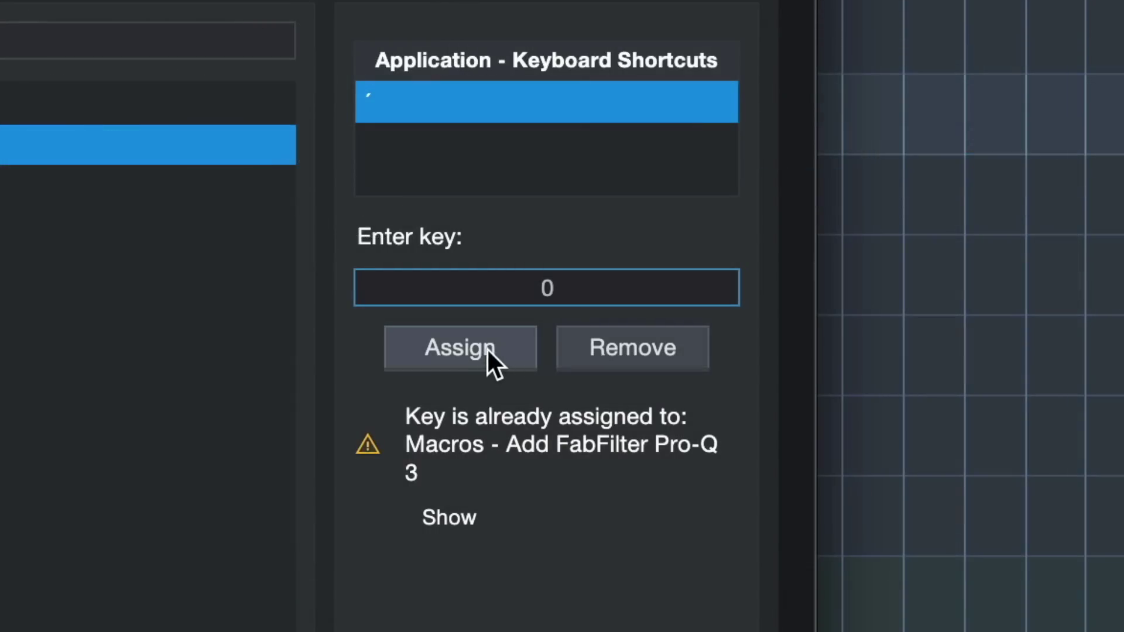
{"action": "left_click", "coordinate": [931, 249]}
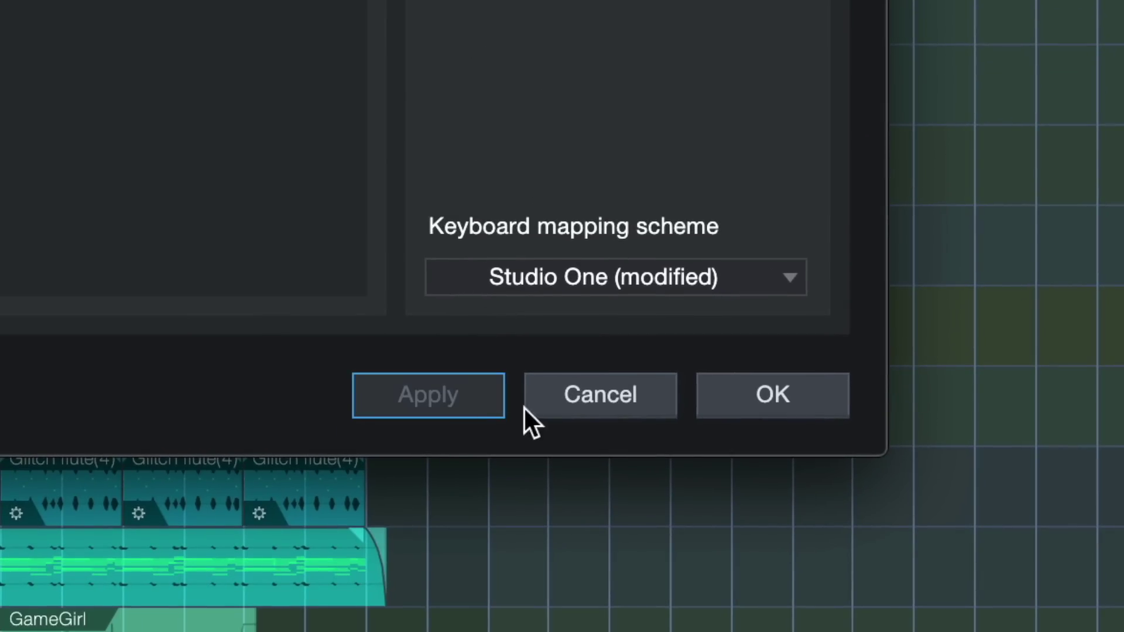
{"action": "left_click", "coordinate": [801, 391]}
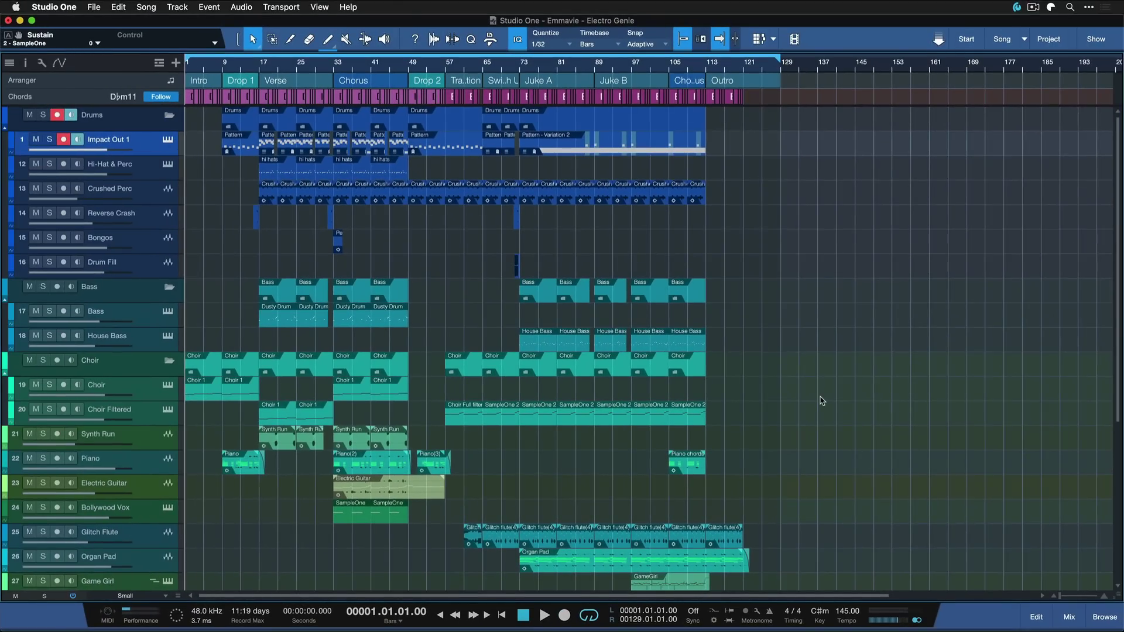
- Toggle the metronome with C, then reopen shortcut preferences on Transport > Click
{"action": "key", "text": "super+comma"}
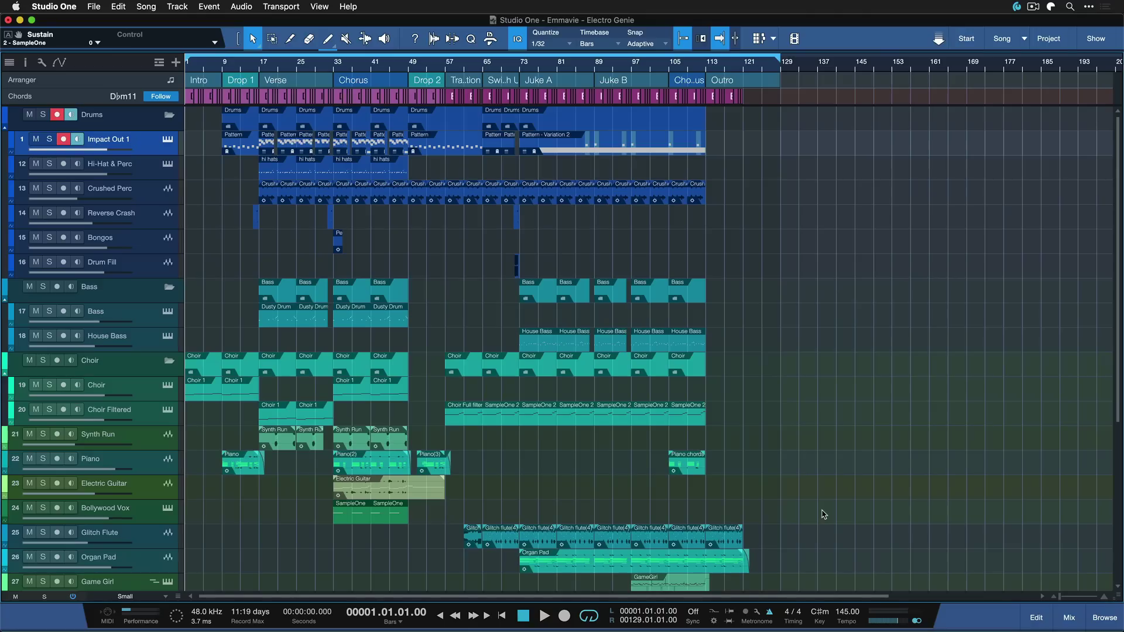
{"action": "key", "text": "c"}
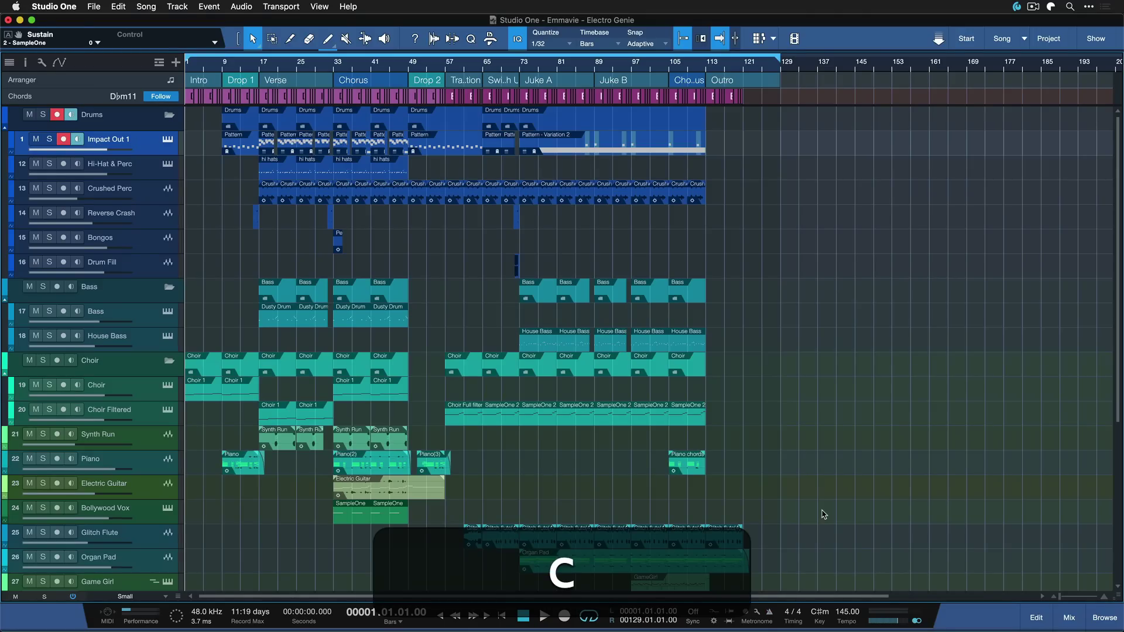
{"action": "key", "text": "super+comma"}
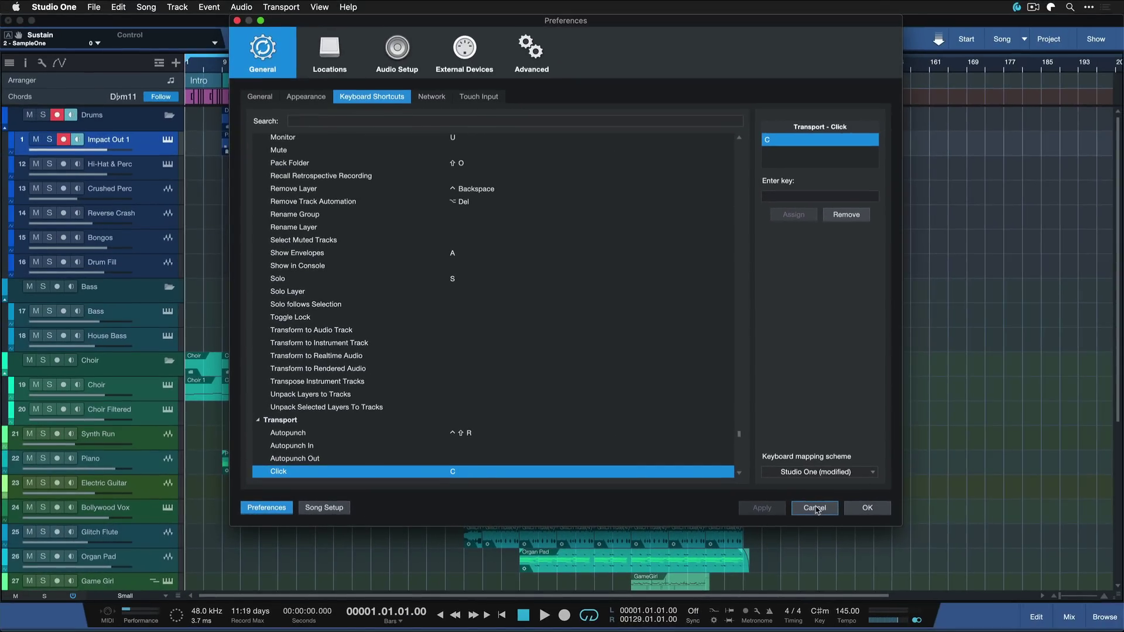
- Close preferences, solo the selected track with S, and start entering a key for Track Solo
{"action": "left_click", "coordinate": [816, 440]}
{"action": "key", "text": "s"}
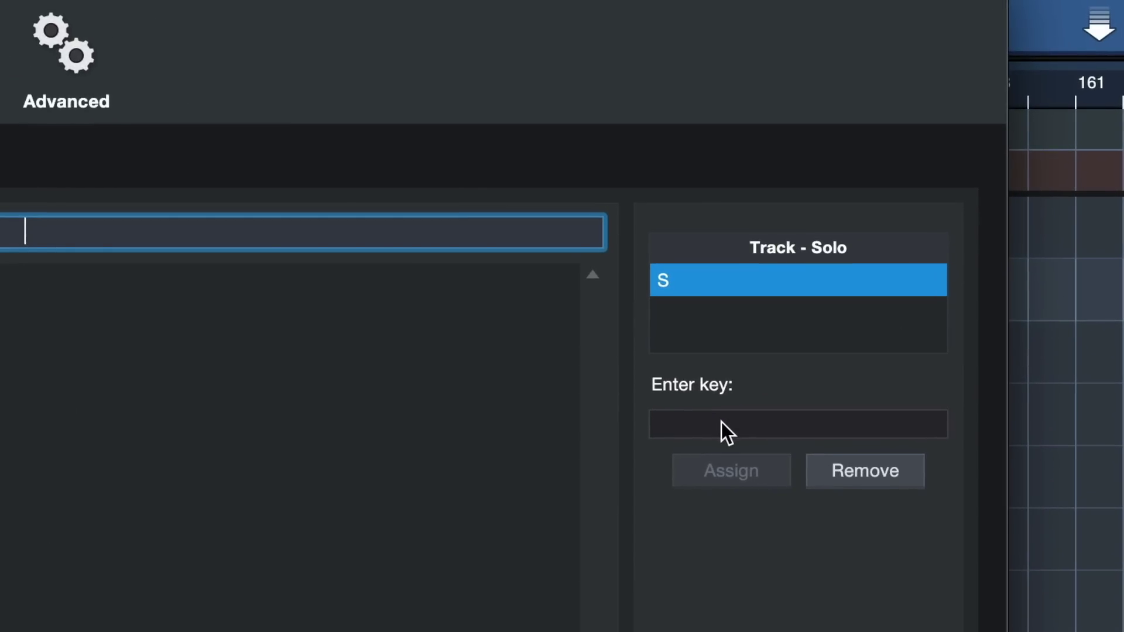
{"action": "left_click", "coordinate": [761, 286]}
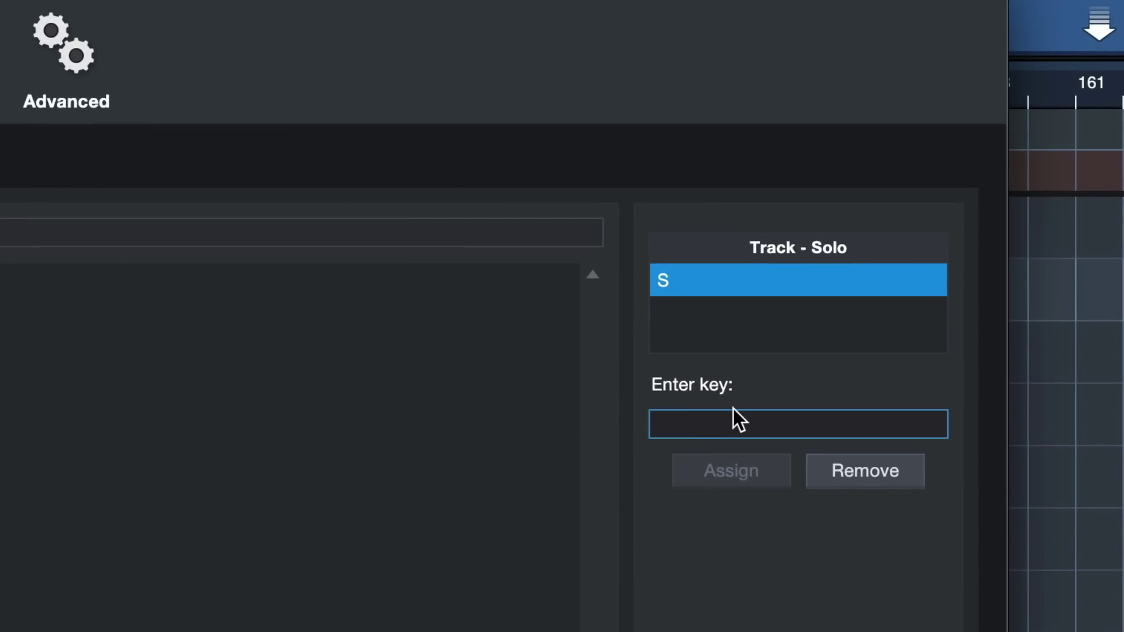
{"action": "left_click", "coordinate": [723, 417]}
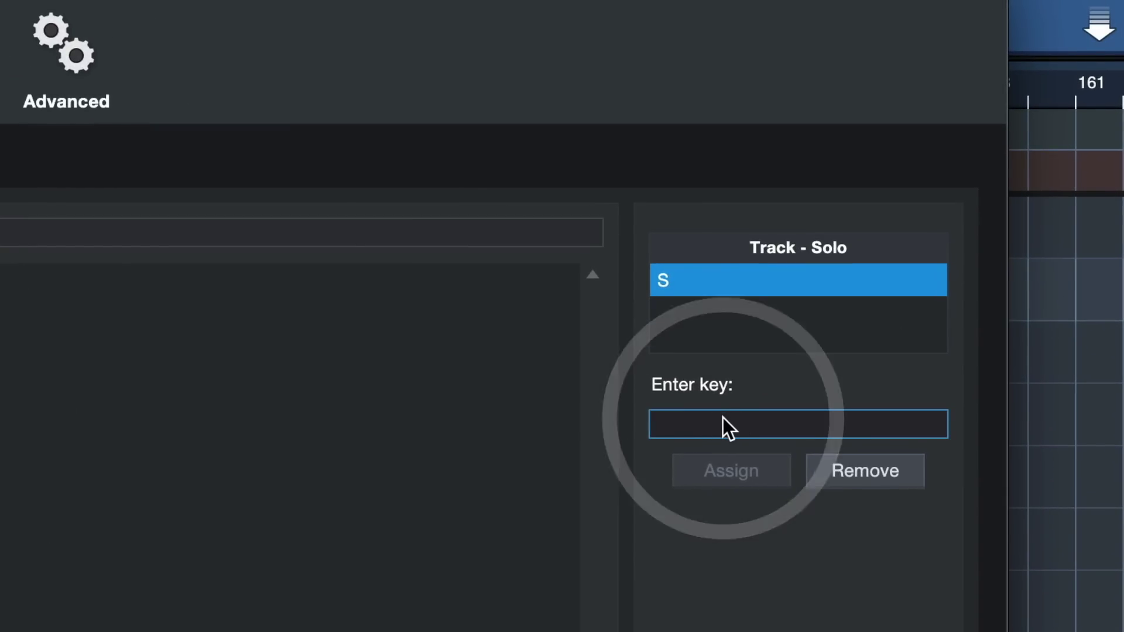
- Test S, F, D, A, Shift+D, Shift+A and Shift+F for conflicts, then show the conflicting command
{"action": "key", "text": "s"}
{"action": "key", "text": "f"}
{"action": "key", "text": "s"}
{"action": "key", "text": "d"}
{"action": "key", "text": "a"}
{"action": "key", "text": "shift+d"}
{"action": "key", "text": "shift+a"}
{"action": "key", "text": "shift+d"}
{"action": "key", "text": "shift+a"}
{"action": "key", "text": "shift+f"}
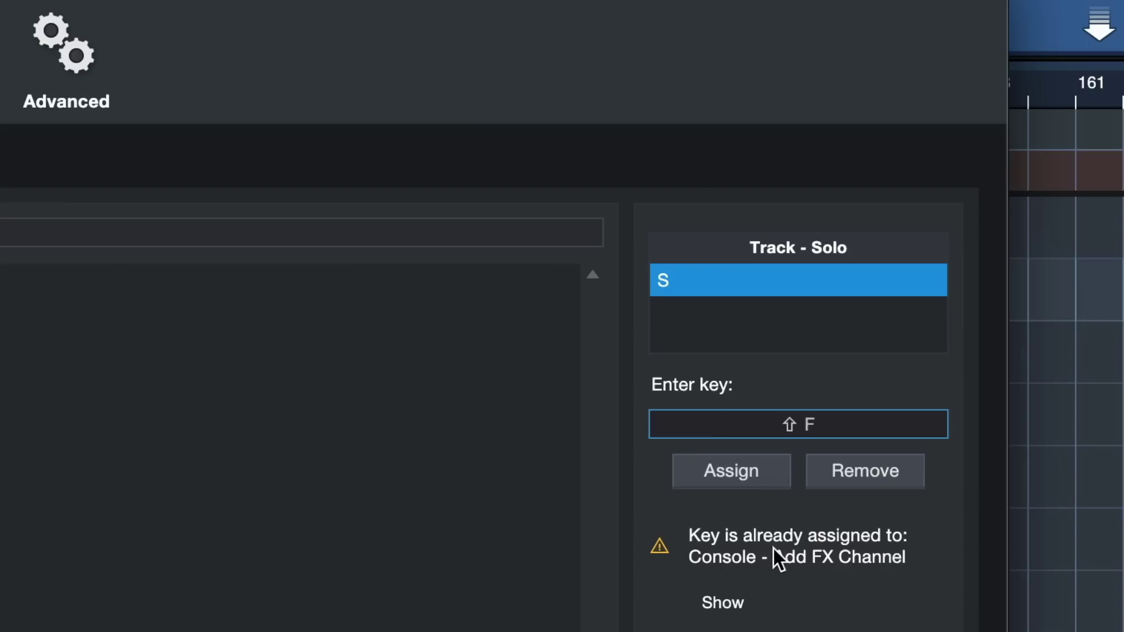
{"action": "left_click", "coordinate": [726, 605]}
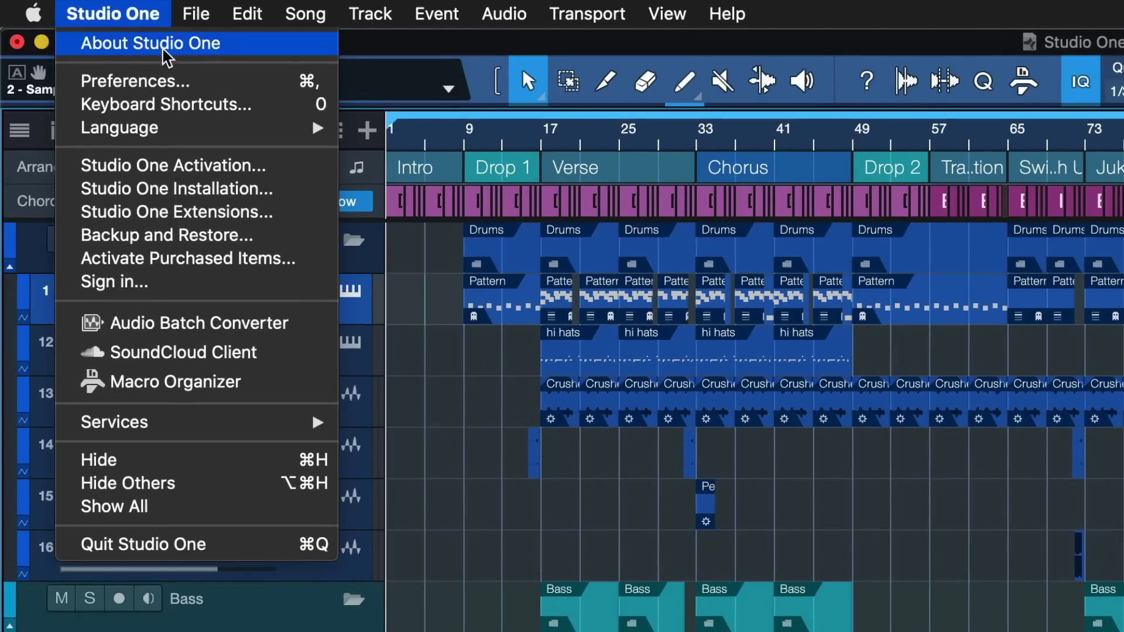
{"action": "left_click", "coordinate": [161, 102]}
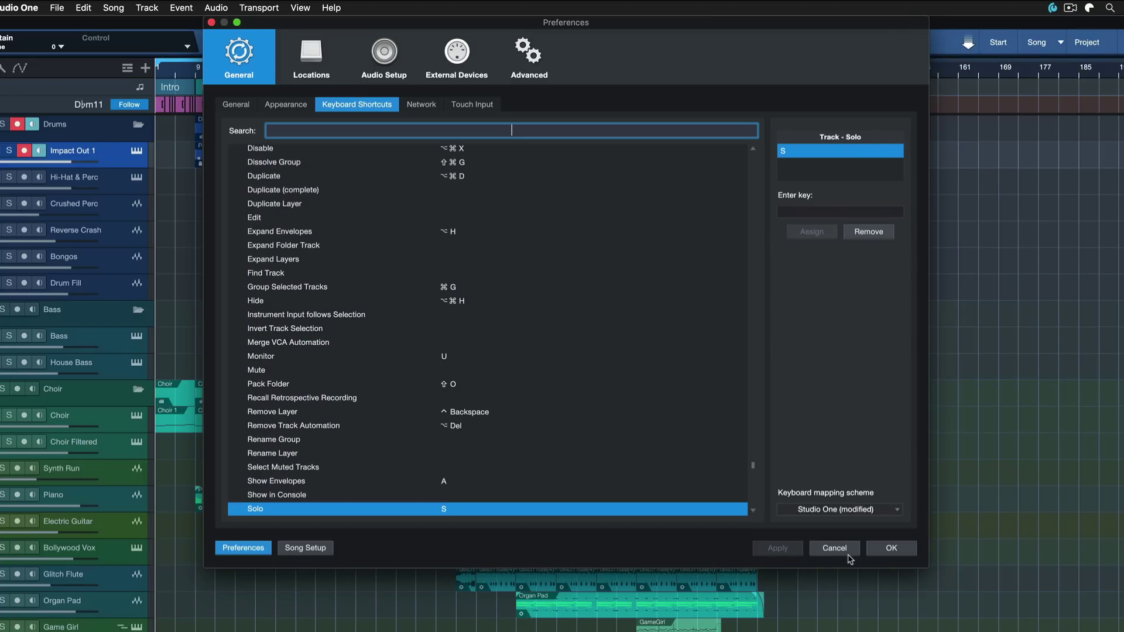
{"action": "type", "text": "zoom sele"}
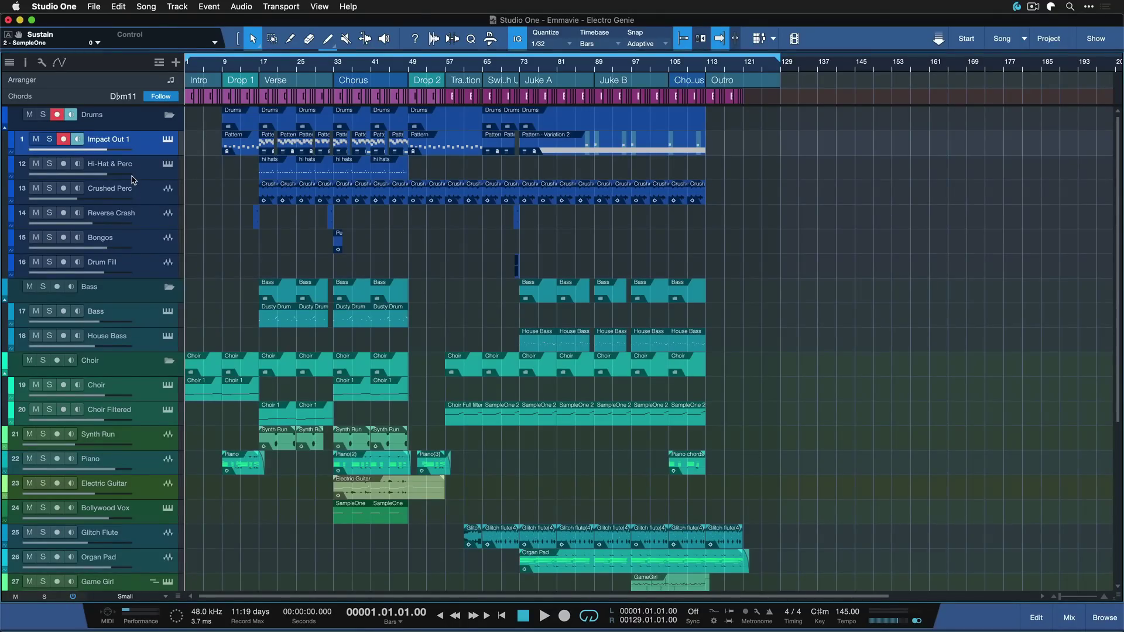
{"action": "left_click", "coordinate": [147, 169]}
{"action": "left_click", "coordinate": [148, 201]}
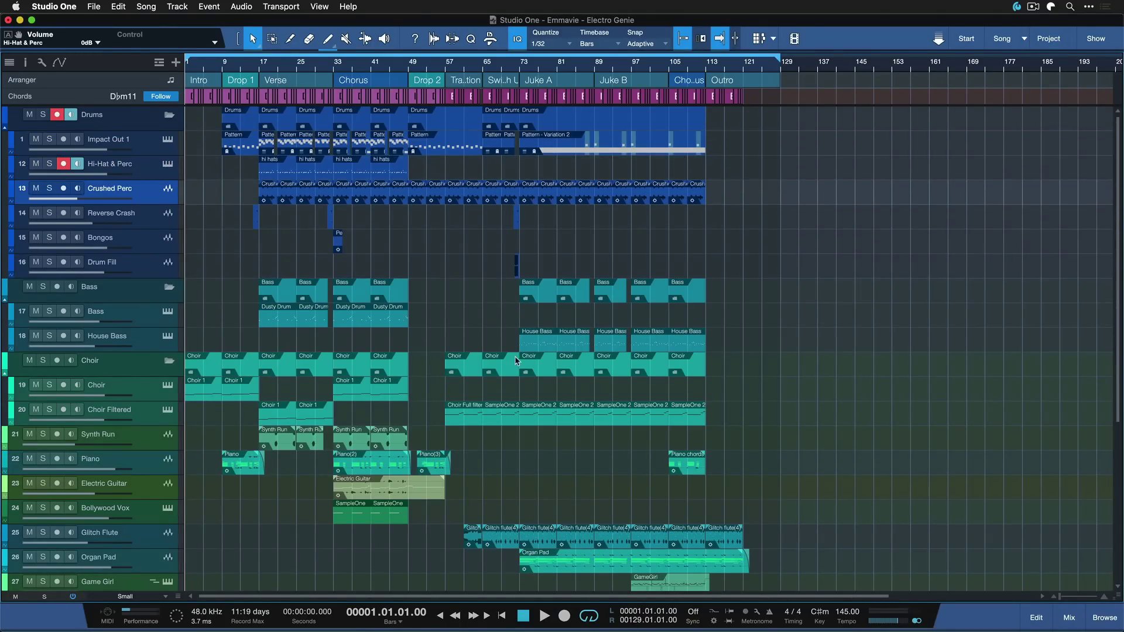
{"action": "key", "text": "shift+z"}
{"action": "left_click_drag", "start_coordinate": [1042, 346], "coordinate": [69, 301]}
{"action": "left_click", "coordinate": [801, 342]}
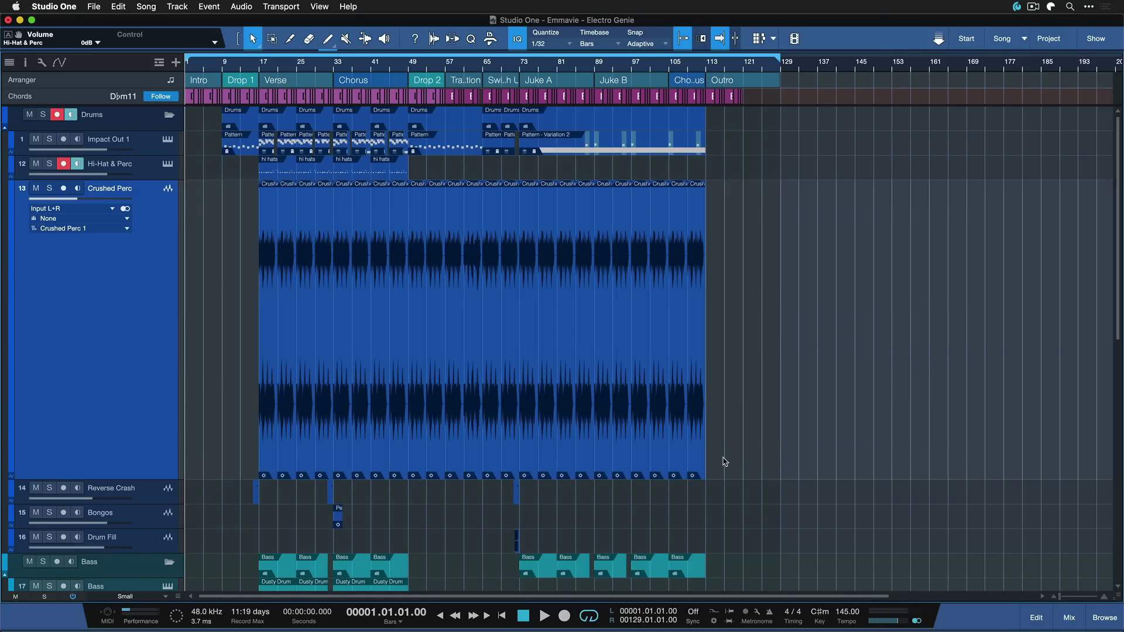
{"action": "key", "text": "shift+z"}
{"action": "left_click", "coordinate": [174, 333]}
{"action": "key", "text": "shift+z"}
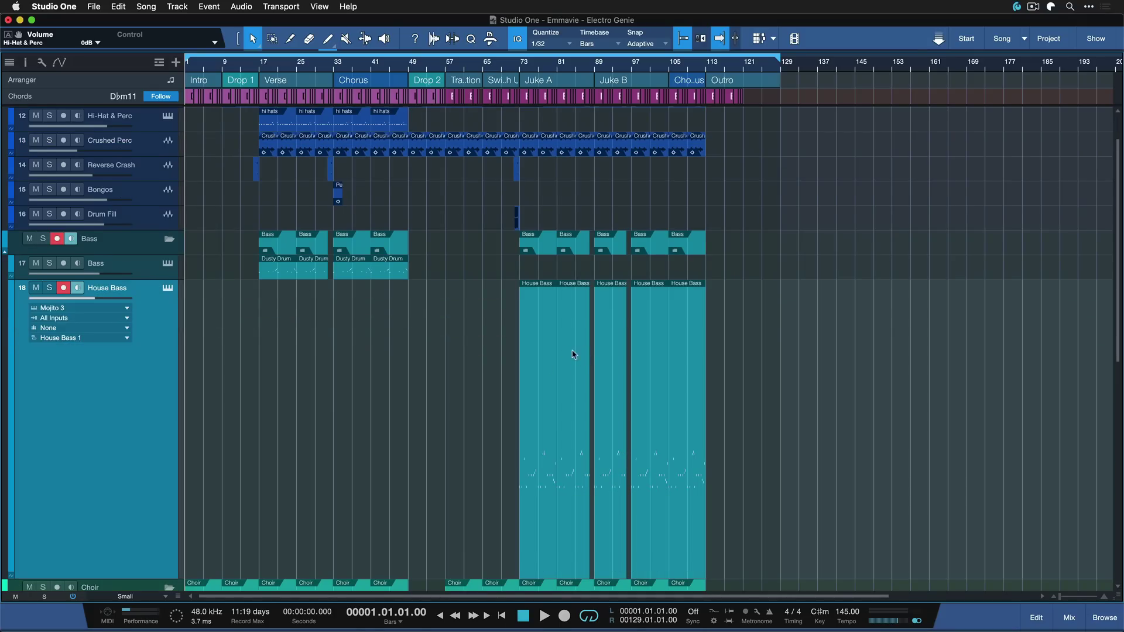
{"action": "key", "text": "shift+z"}
{"action": "left_click", "coordinate": [140, 340]}
{"action": "left_click", "coordinate": [157, 411], "text": "shift"}
{"action": "key", "text": "shift+z"}
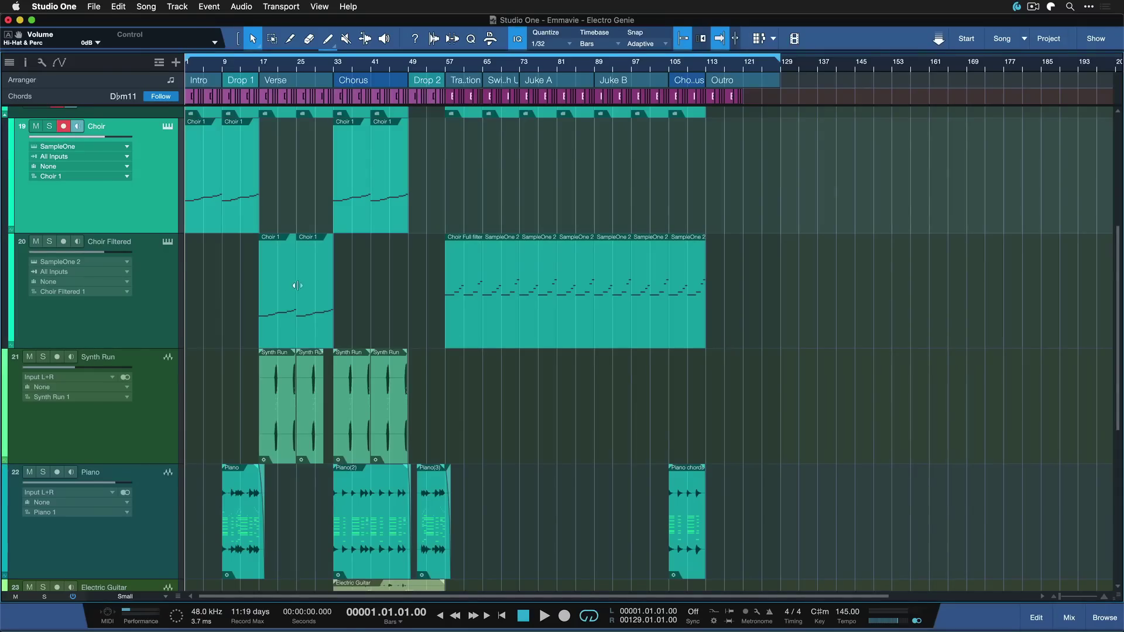
{"action": "key", "text": "shift+z"}
{"action": "scroll", "coordinate": [735, 455], "scroll_direction": "up", "scroll_amount": 5}
{"action": "left_click", "coordinate": [156, 141]}
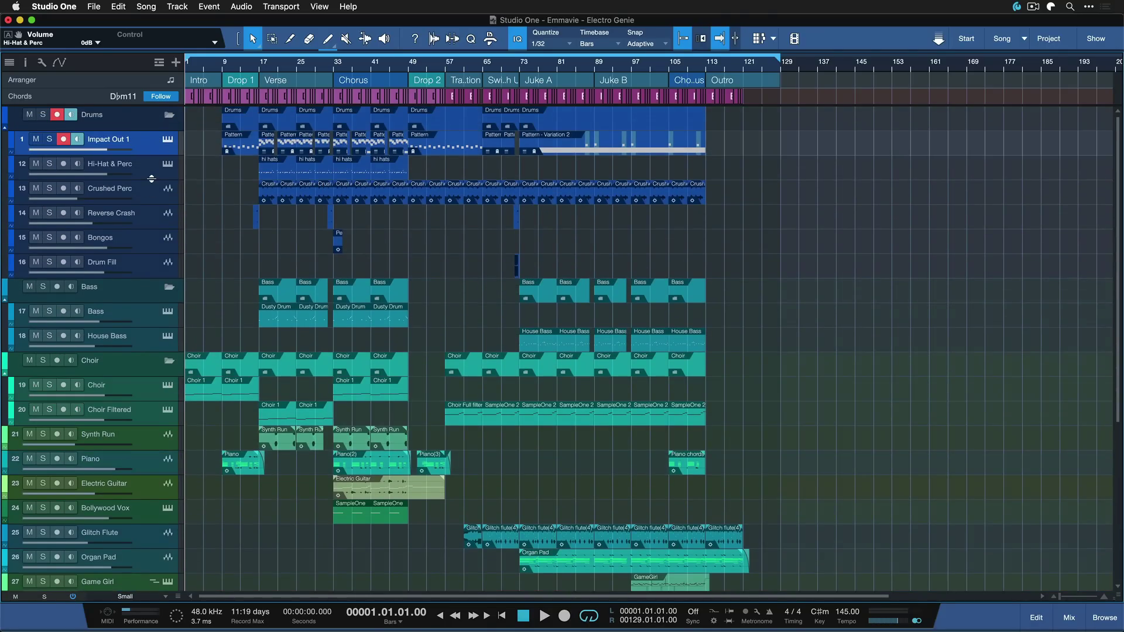
{"action": "left_click", "coordinate": [149, 198]}
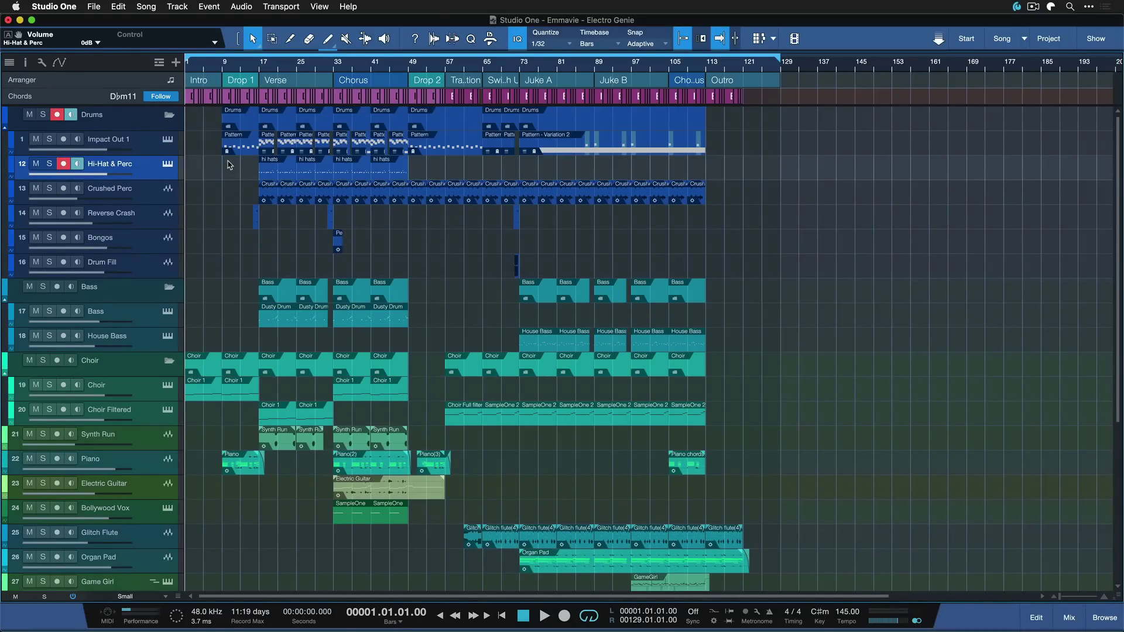
{"action": "left_click_drag", "start_coordinate": [230, 165], "coordinate": [463, 177]}
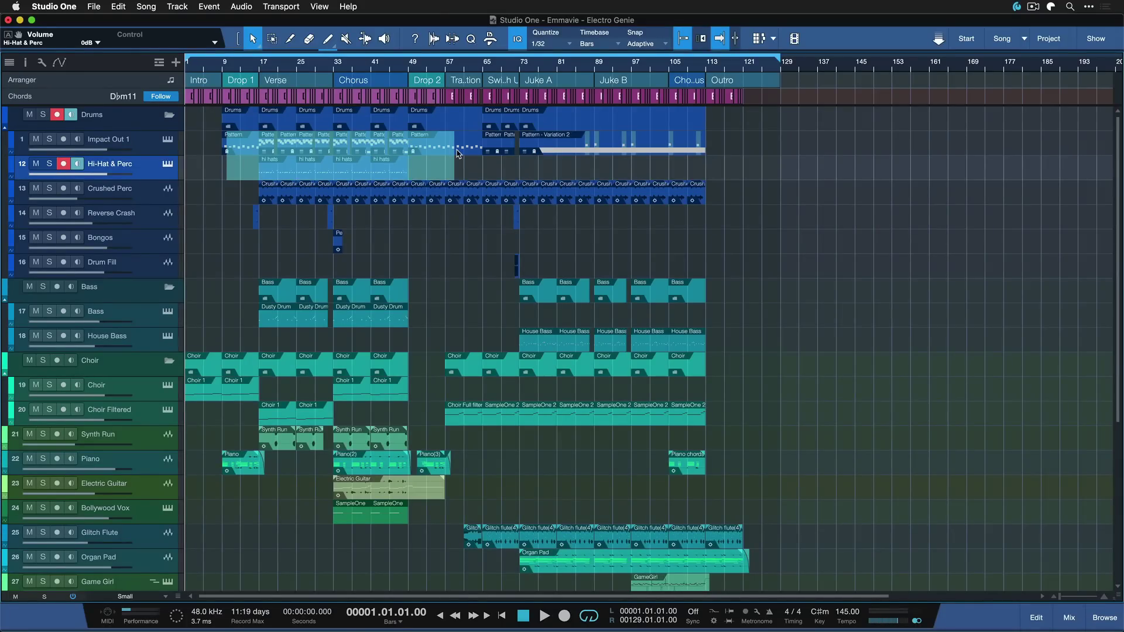
{"action": "key", "text": "z"}
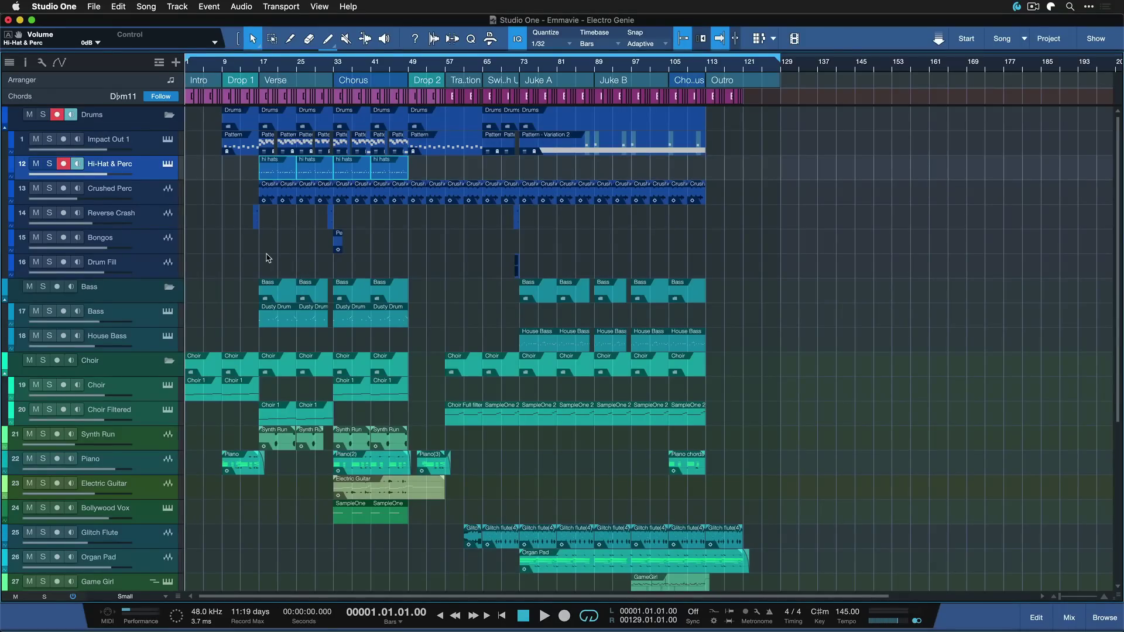
{"action": "left_click", "coordinate": [268, 258]}
{"action": "left_click", "coordinate": [158, 221]}
{"action": "left_click", "coordinate": [147, 246]}
{"action": "left_click", "coordinate": [150, 270]}
{"action": "left_click", "coordinate": [143, 321]}
{"action": "left_click", "coordinate": [156, 346]}
{"action": "left_click_drag", "start_coordinate": [155, 336], "coordinate": [212, 260]}
{"action": "left_click", "coordinate": [156, 189]}
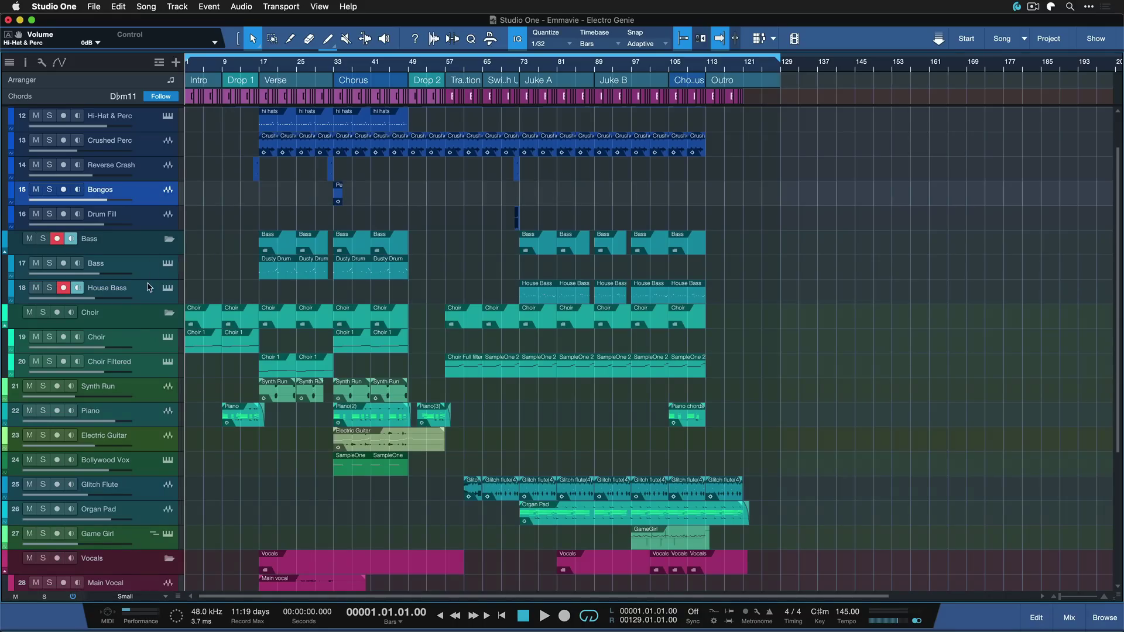
{"action": "left_click", "coordinate": [148, 287], "text": "shift"}
{"action": "left_click_drag", "start_coordinate": [228, 214], "coordinate": [814, 295]}
{"action": "key", "text": "z"}
{"action": "key", "text": "z"}
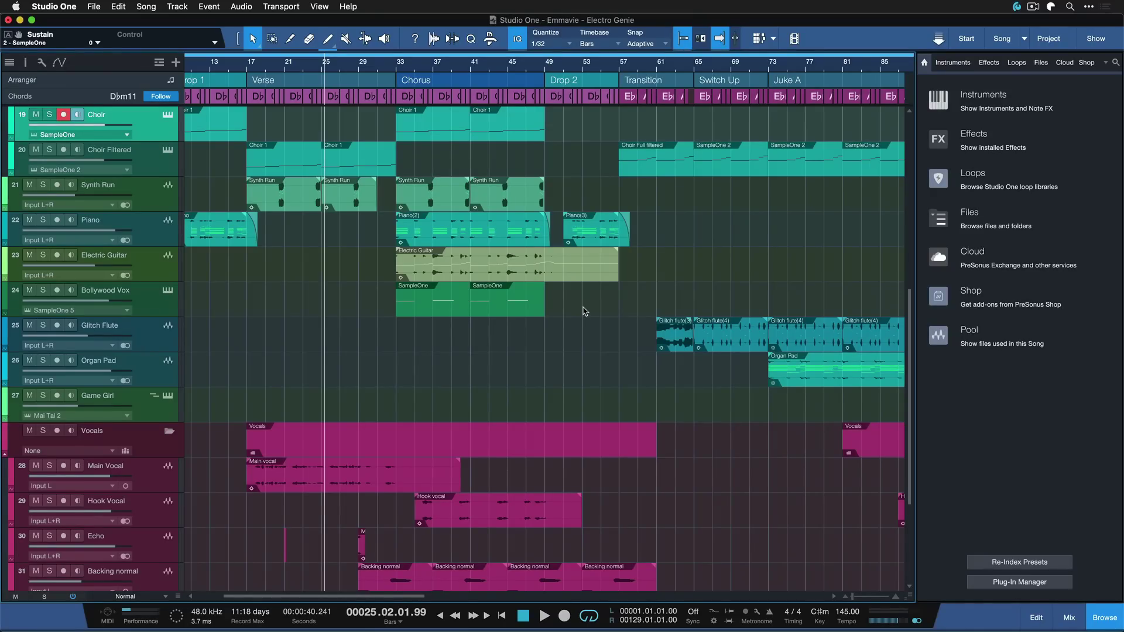
- Search 'op', assign F1 to Toggle Optional Views, and confirm with OK
{"action": "key", "text": "super+comma"}
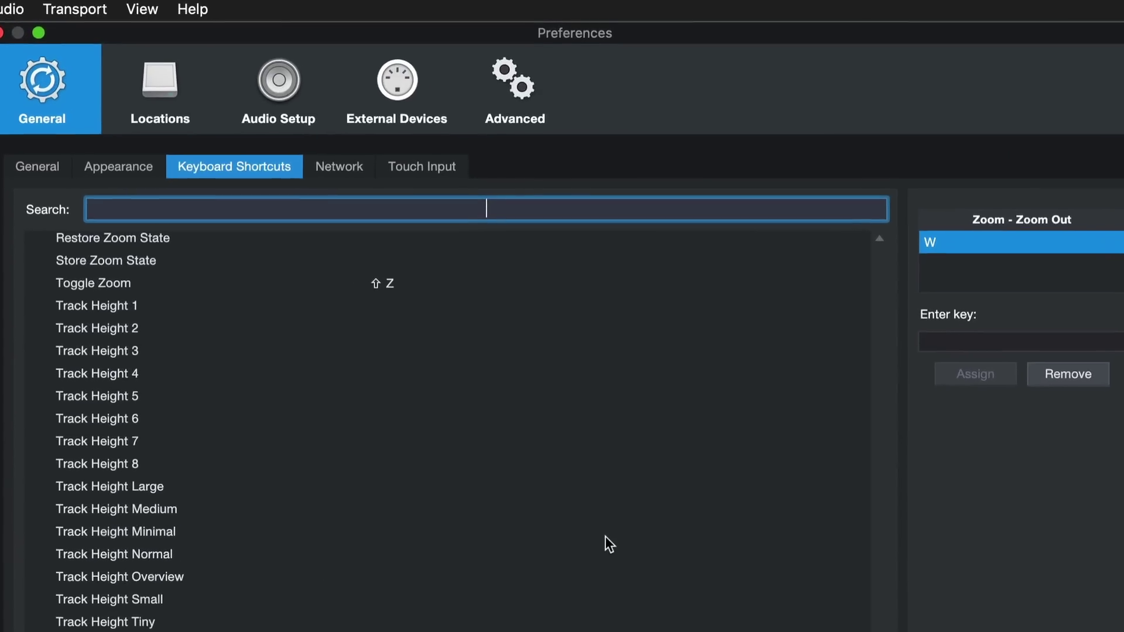
{"action": "type", "text": "optio"}
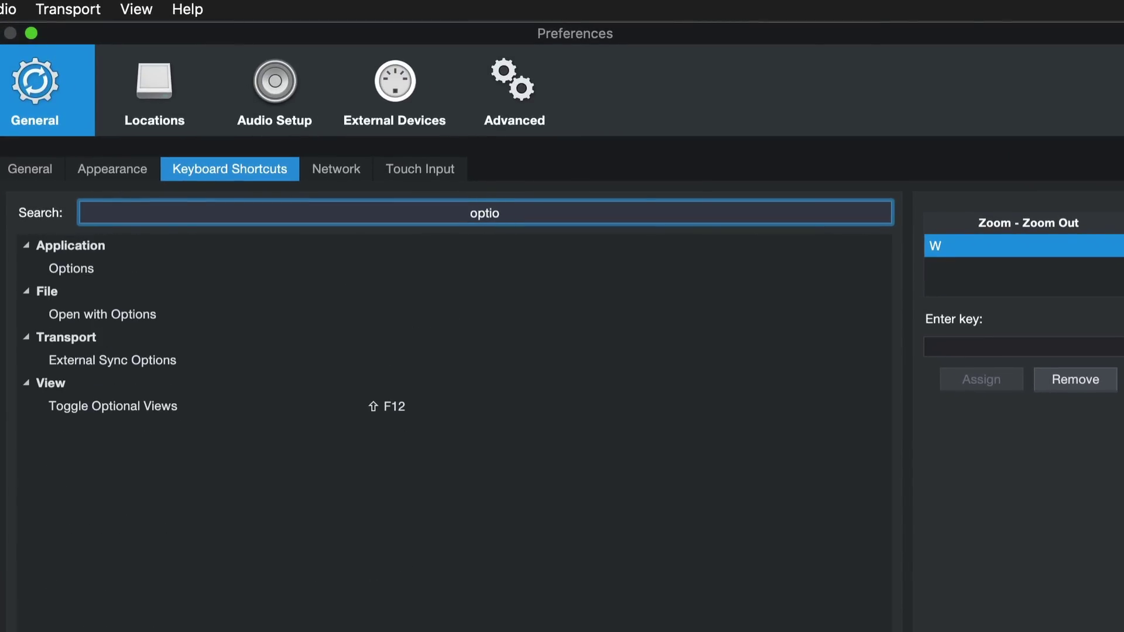
{"action": "left_click", "coordinate": [259, 411]}
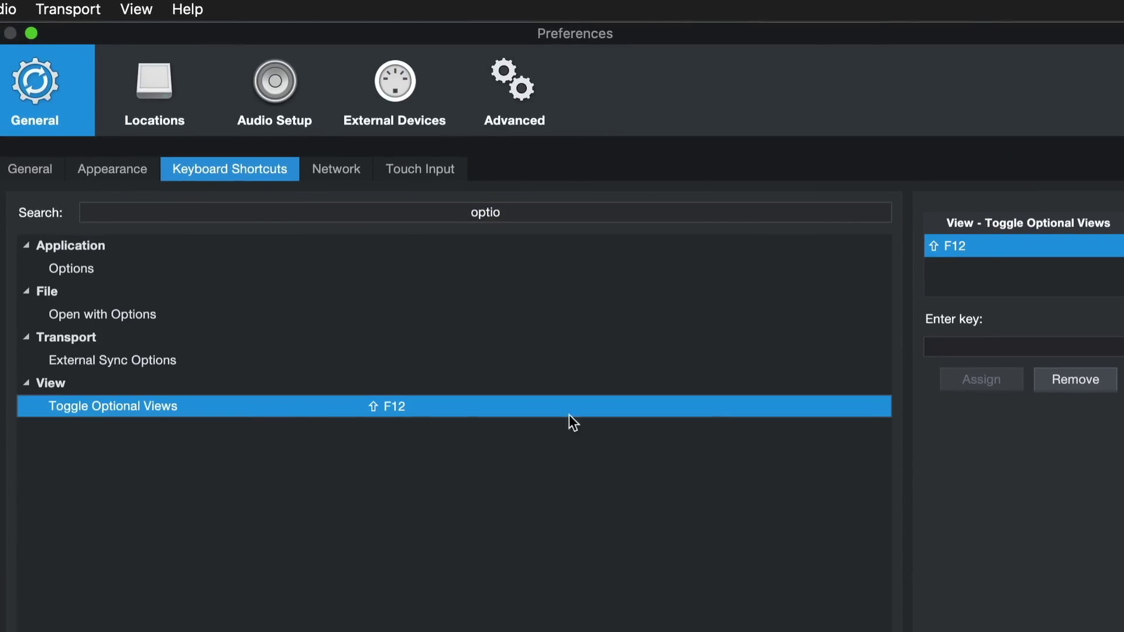
{"action": "left_click", "coordinate": [944, 352]}
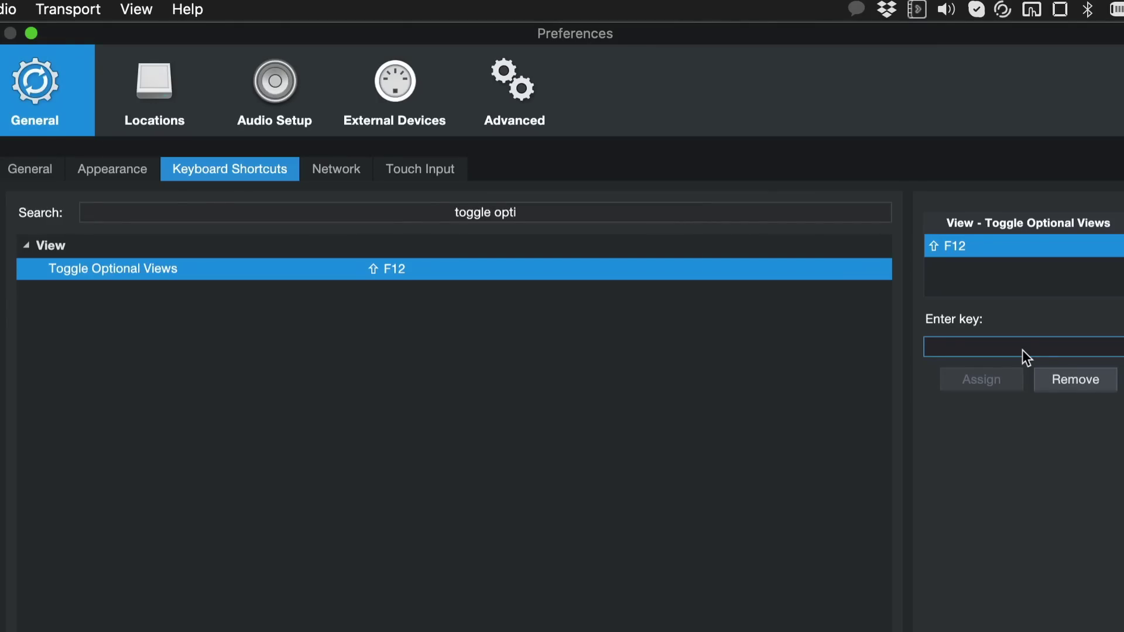
{"action": "key", "text": "F1"}
{"action": "left_click", "coordinate": [1013, 381]}
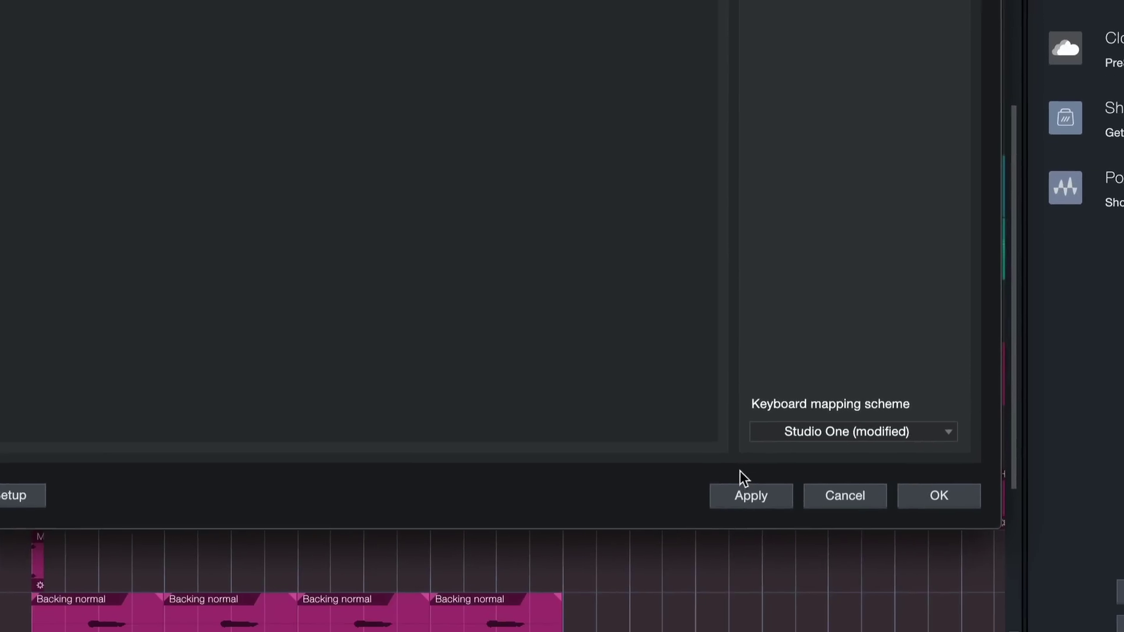
{"action": "left_click", "coordinate": [940, 500]}
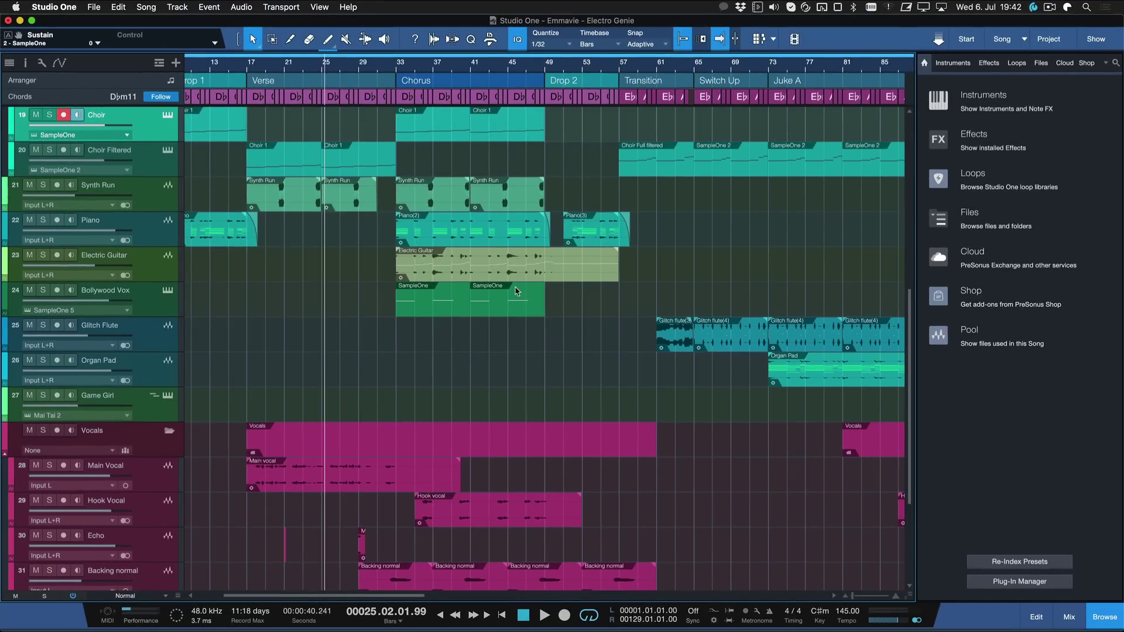
- On Bollywood Vox, toggle the editor (F1) and mixer (F3), hide the browser (F5), then close the editor
{"action": "left_click", "coordinate": [460, 291]}
{"action": "key", "text": "F1"}
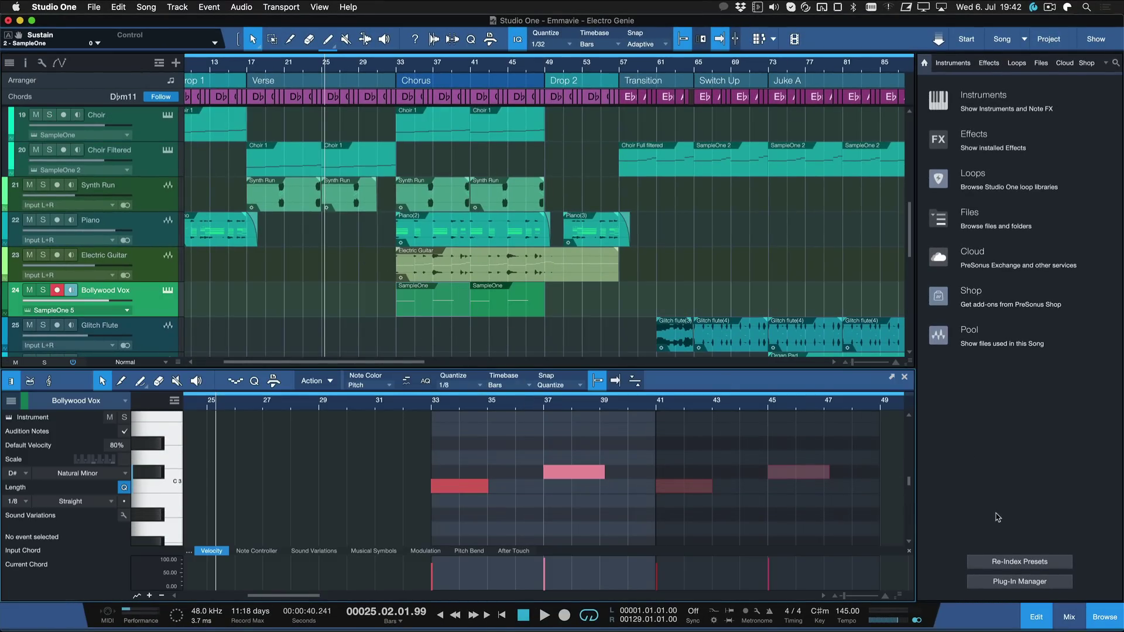
{"action": "key", "text": "F3"}
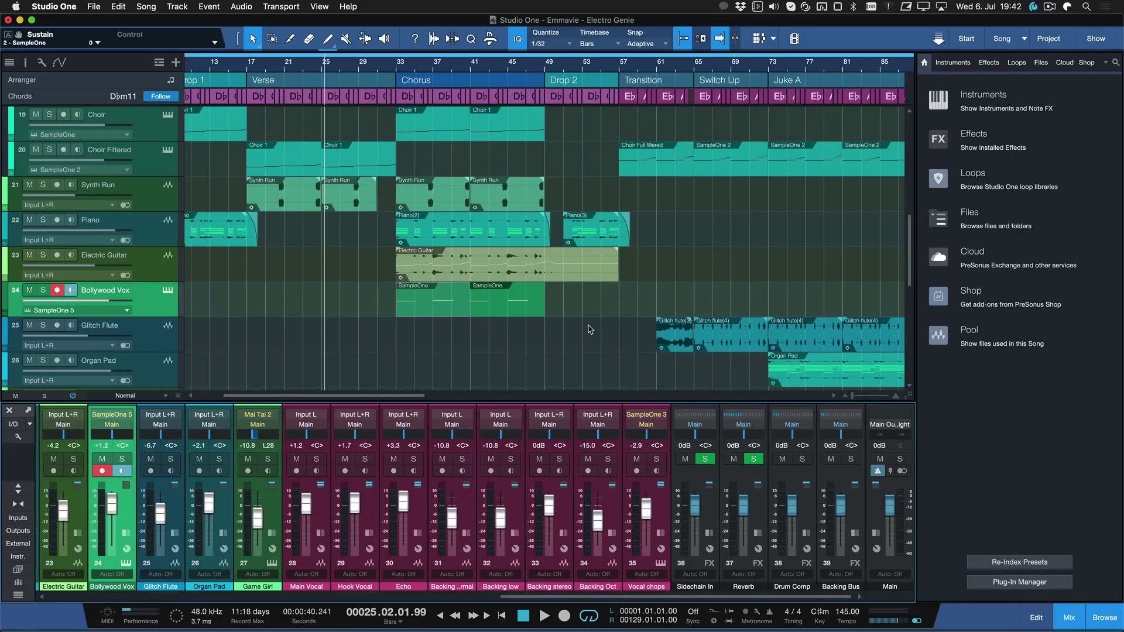
{"action": "key", "text": "F3"}
{"action": "key", "text": "F5"}
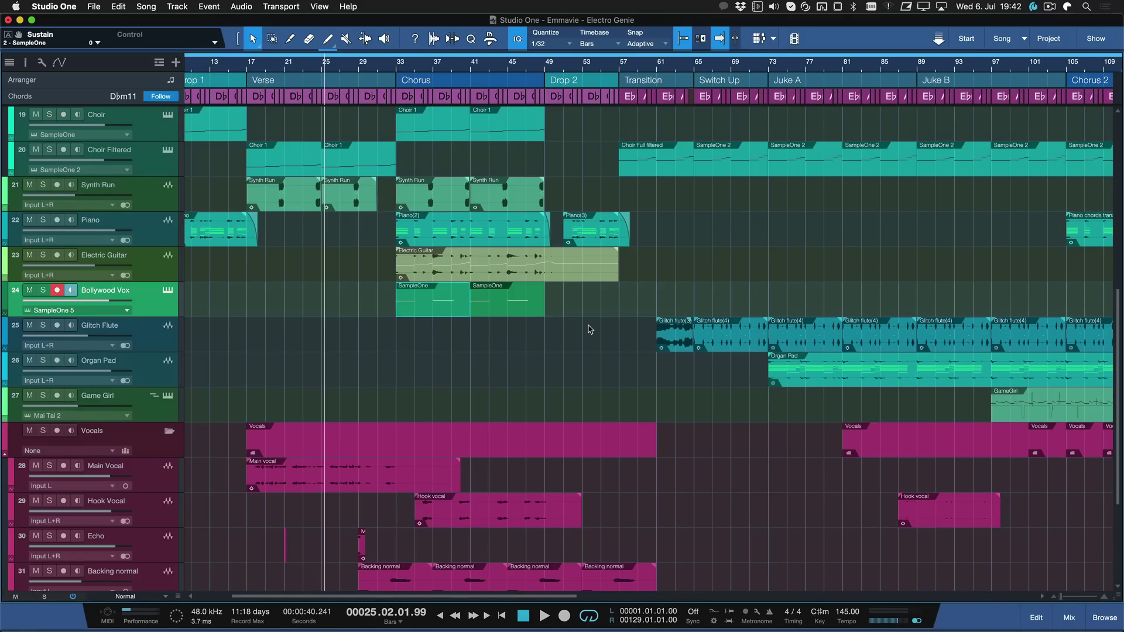
{"action": "double_click", "coordinate": [440, 288]}
{"action": "key", "text": "F2"}
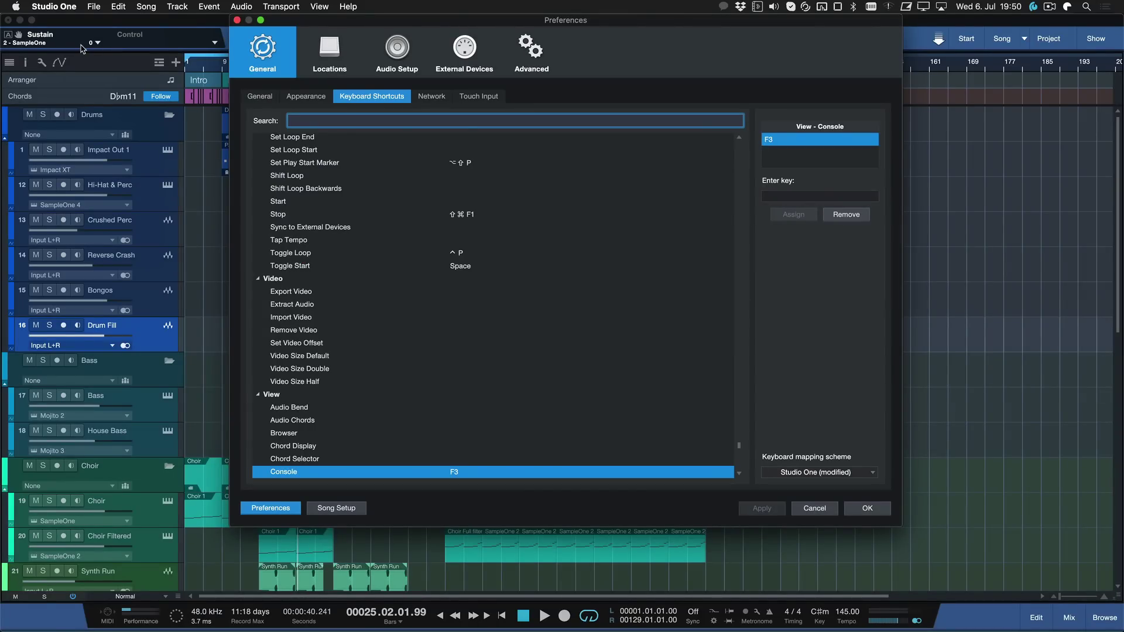
- Search 'filter', pick Edit > Filter Tracks over Filter Channels, and assign it ß
{"action": "type", "text": "filter"}
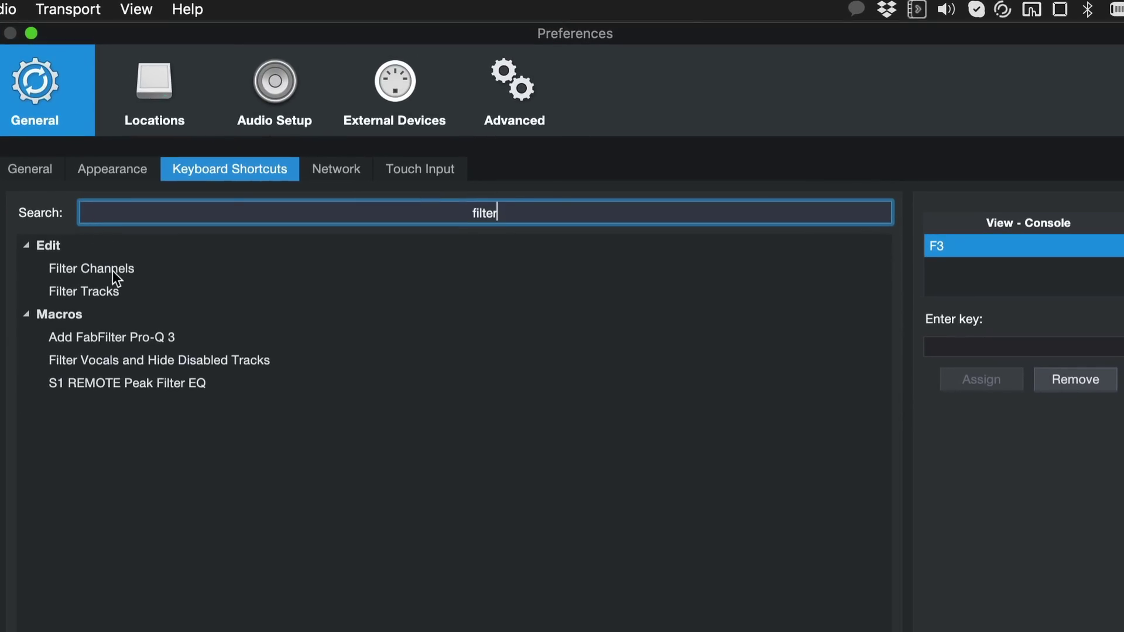
{"action": "left_click", "coordinate": [113, 270]}
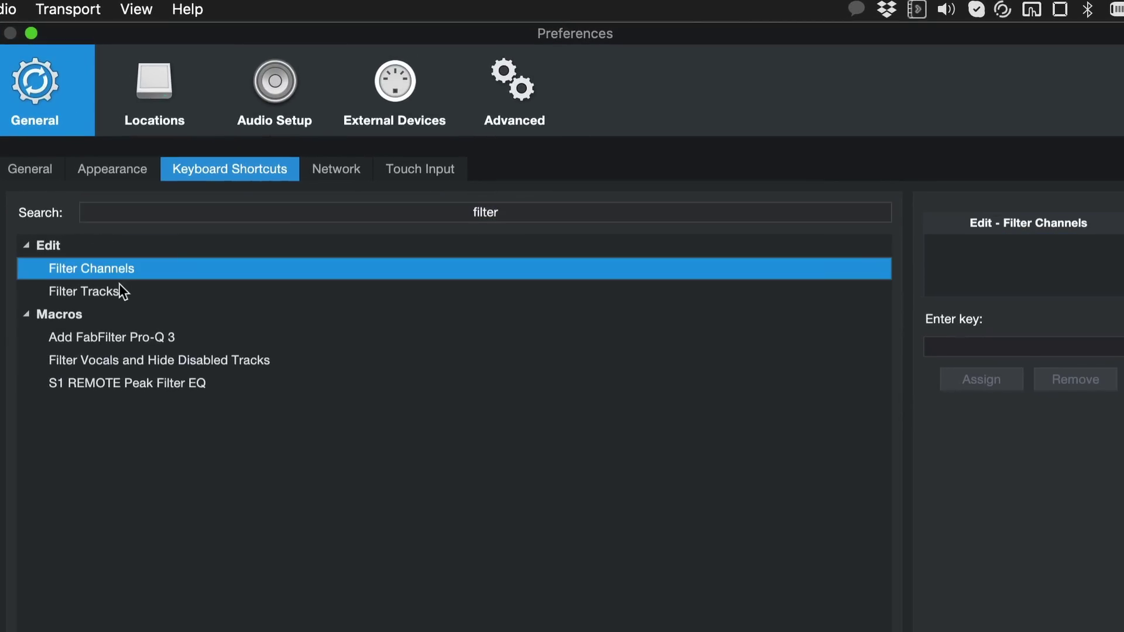
{"action": "left_click", "coordinate": [125, 289]}
{"action": "left_click", "coordinate": [79, 270]}
{"action": "left_click", "coordinate": [96, 285]}
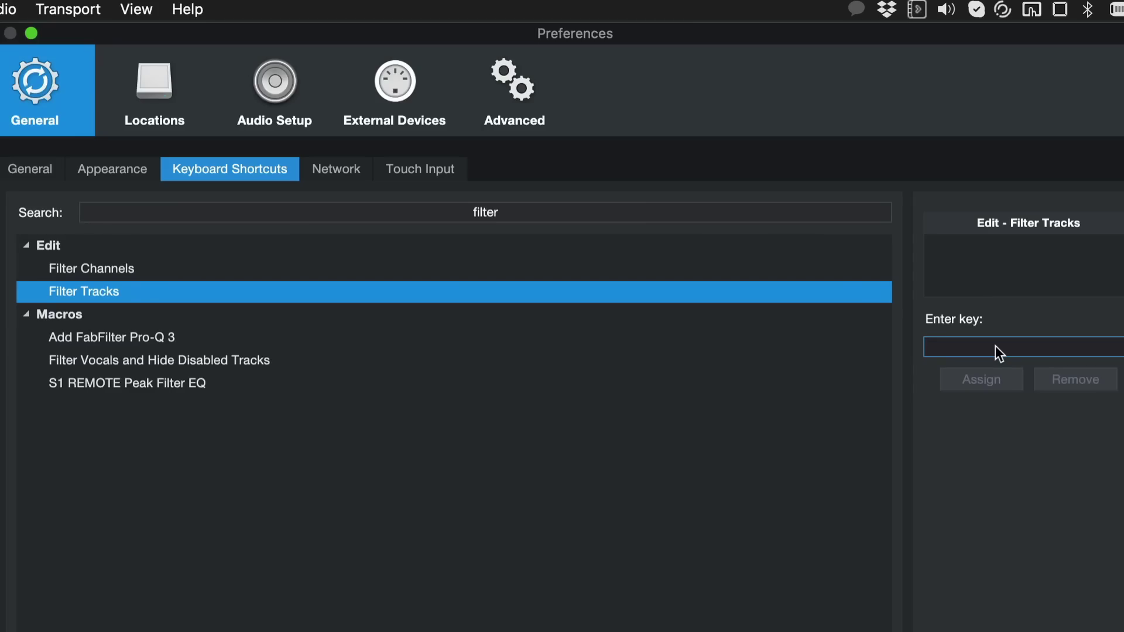
{"action": "key", "text": "ssharp"}
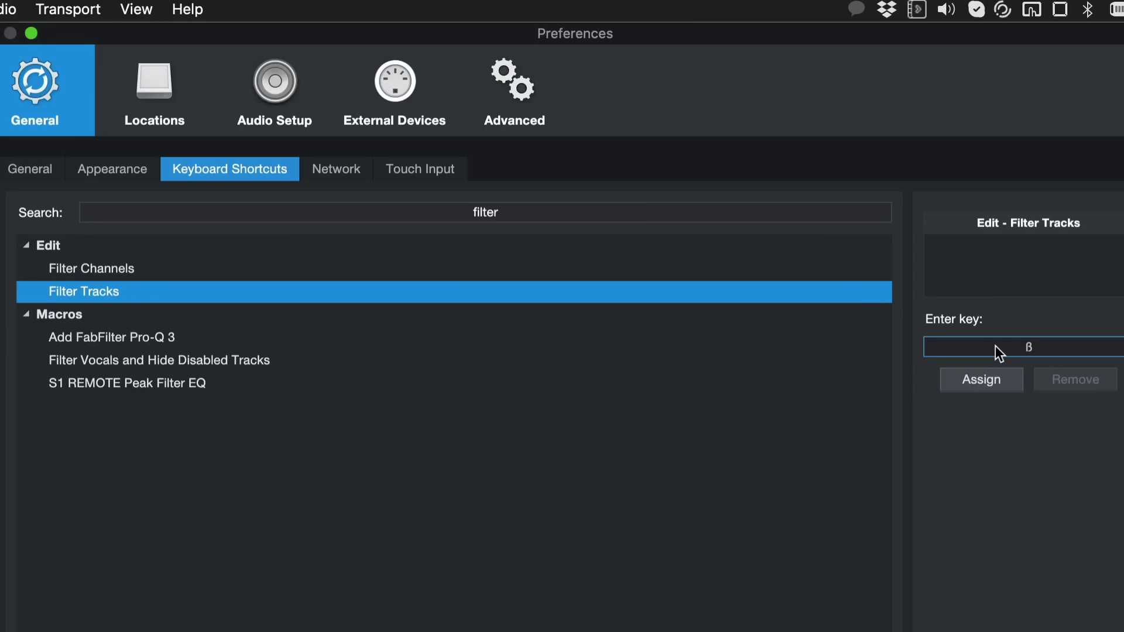
{"action": "left_click", "coordinate": [979, 378]}
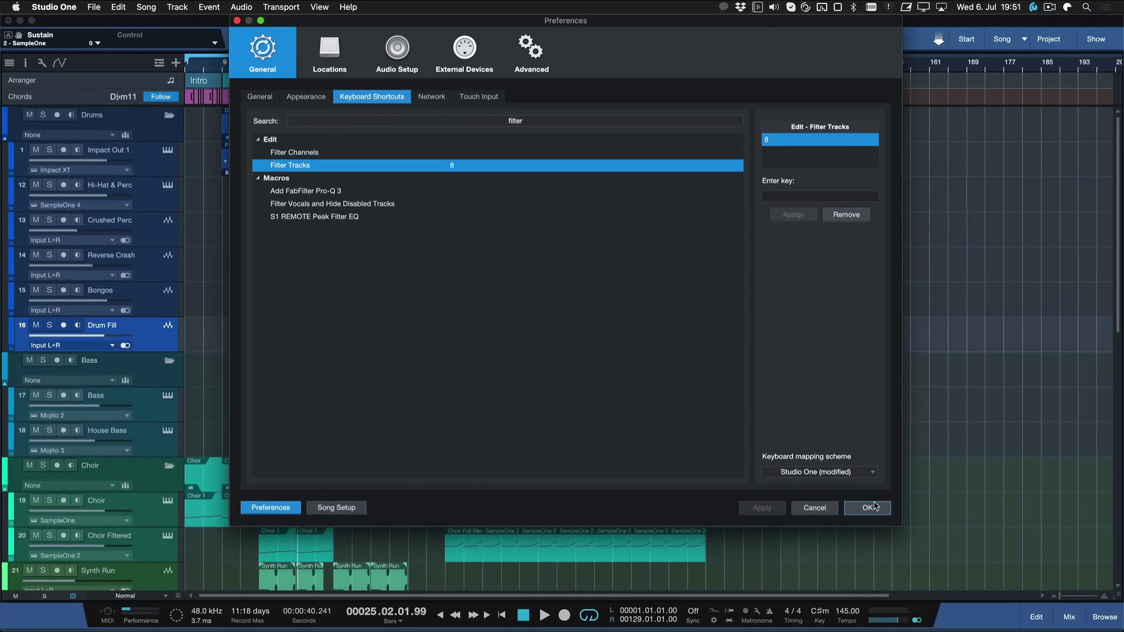
- Close the preferences with OK and select the Drums folder track
{"action": "left_click", "coordinate": [915, 586]}
{"action": "left_click", "coordinate": [165, 132]}
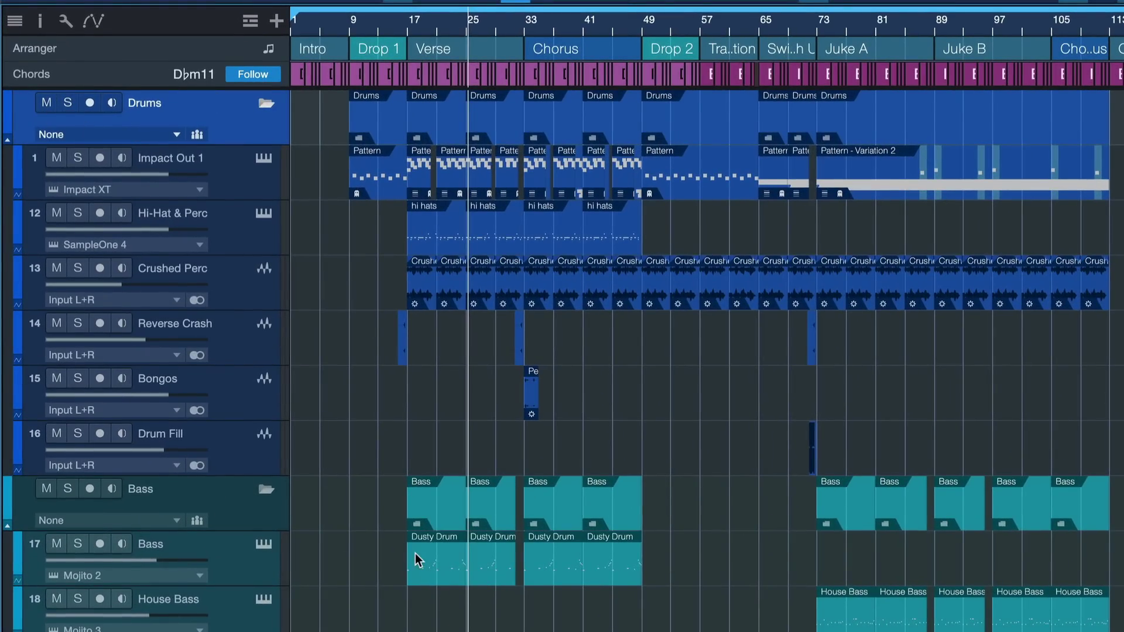
{"action": "scroll", "coordinate": [416, 553], "scroll_direction": "down", "scroll_amount": 15}
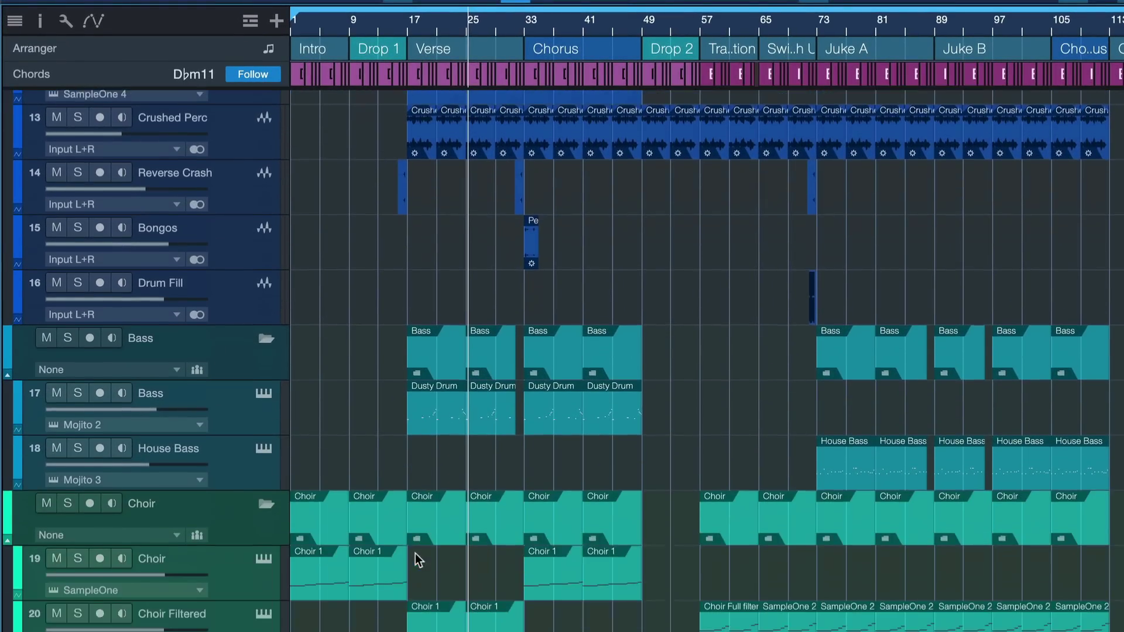
{"action": "scroll", "coordinate": [208, 375], "scroll_direction": "up", "scroll_amount": 10}
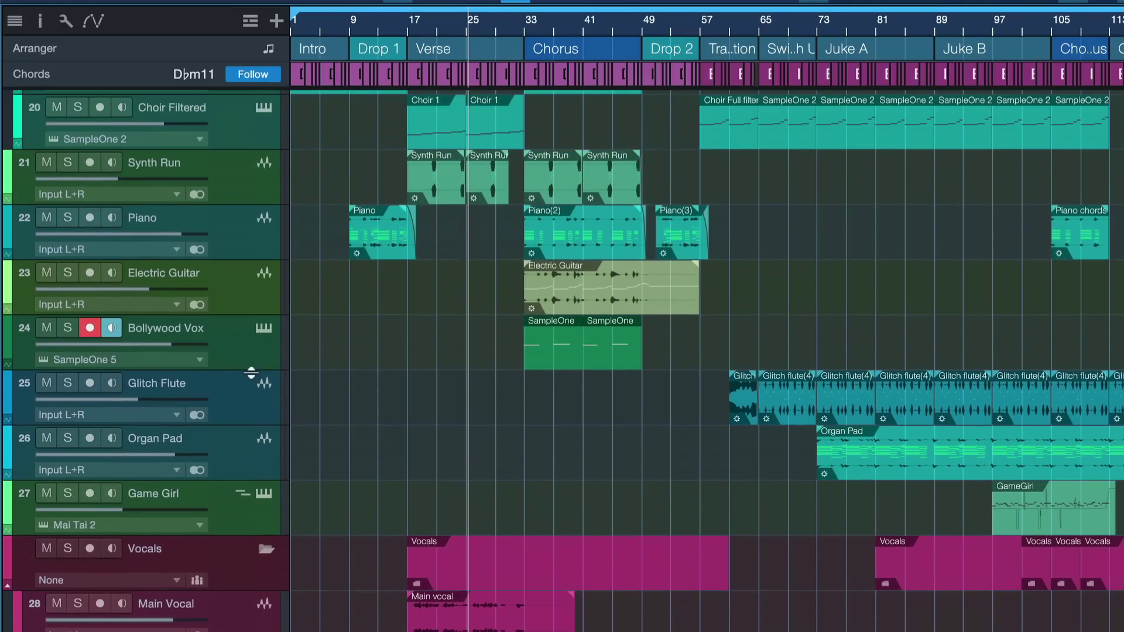
{"action": "scroll", "coordinate": [863, 311], "scroll_direction": "up", "scroll_amount": 4}
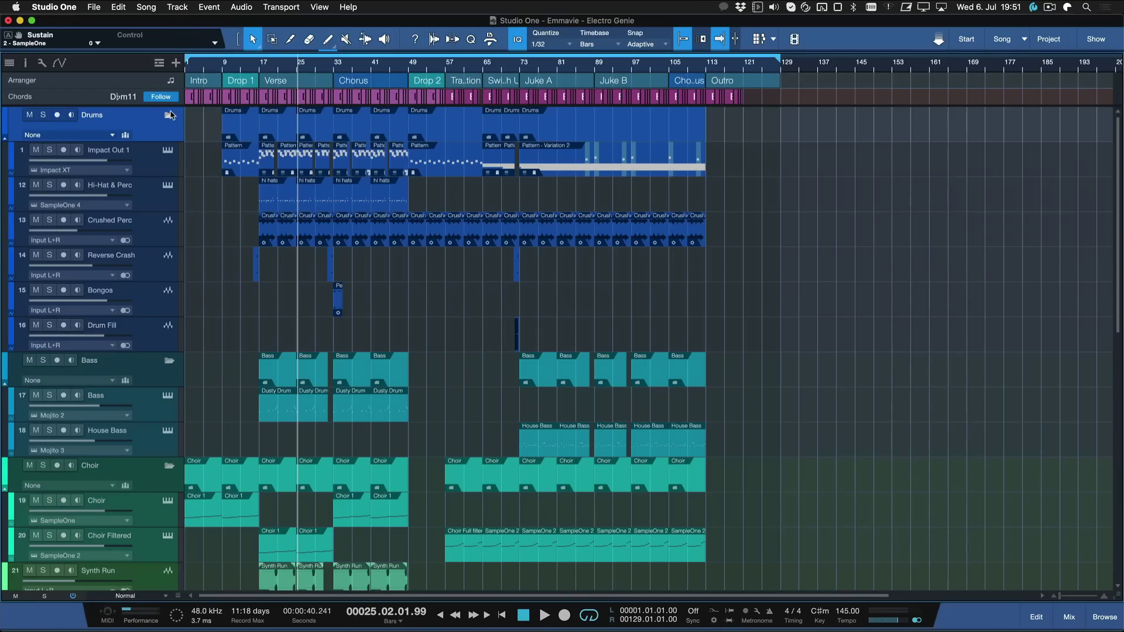
- Open the track list panel beside the arrangement, ready to filter
{"action": "key", "text": "F2"}
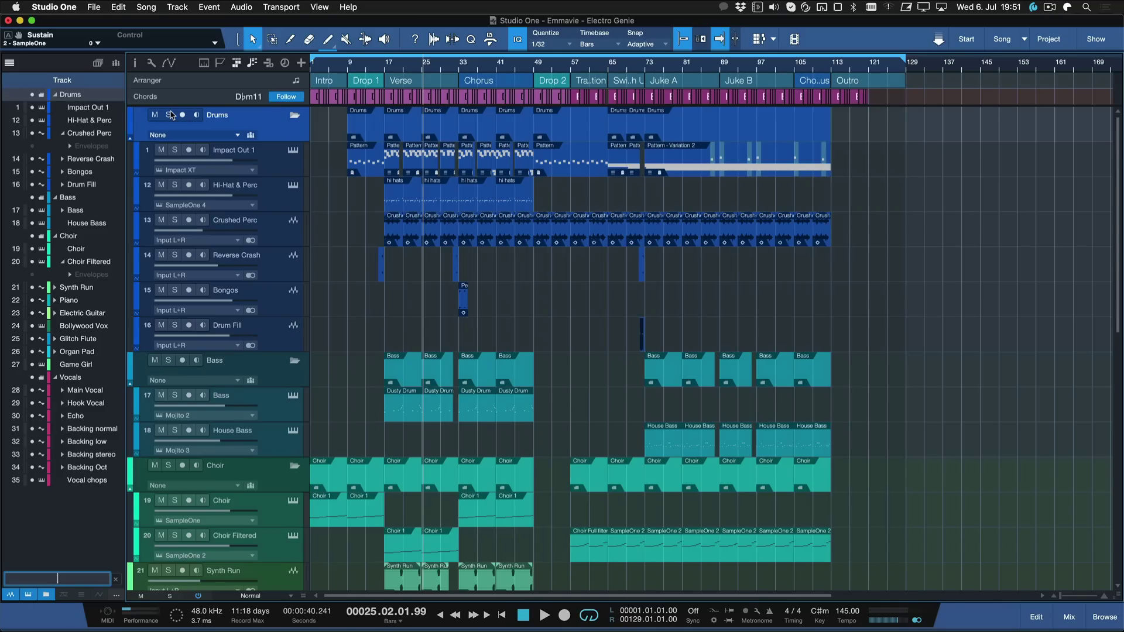
{"action": "left_click", "coordinate": [9, 63]}
{"action": "left_click", "coordinate": [9, 63]}
{"action": "left_click", "coordinate": [55, 578]}
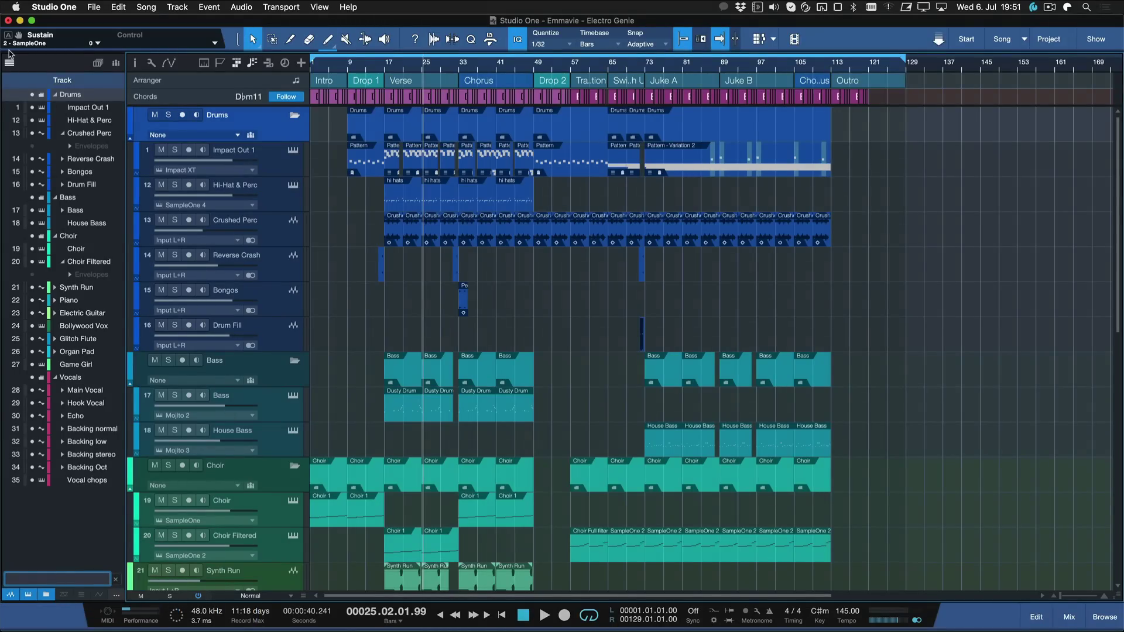
{"action": "left_click", "coordinate": [10, 60]}
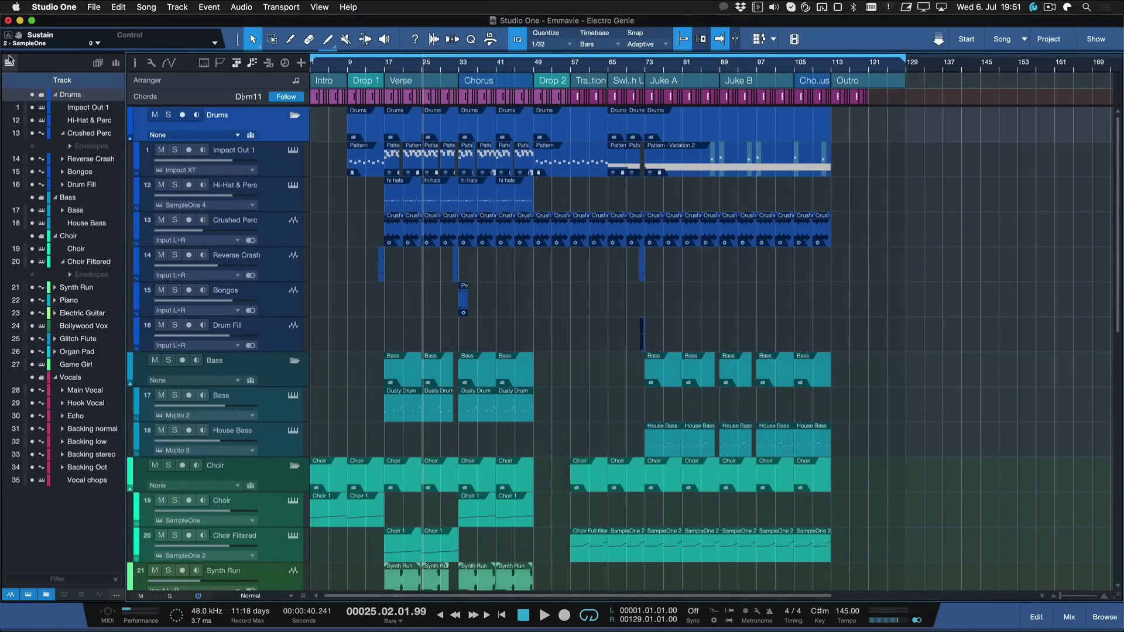
{"action": "left_click", "coordinate": [9, 62]}
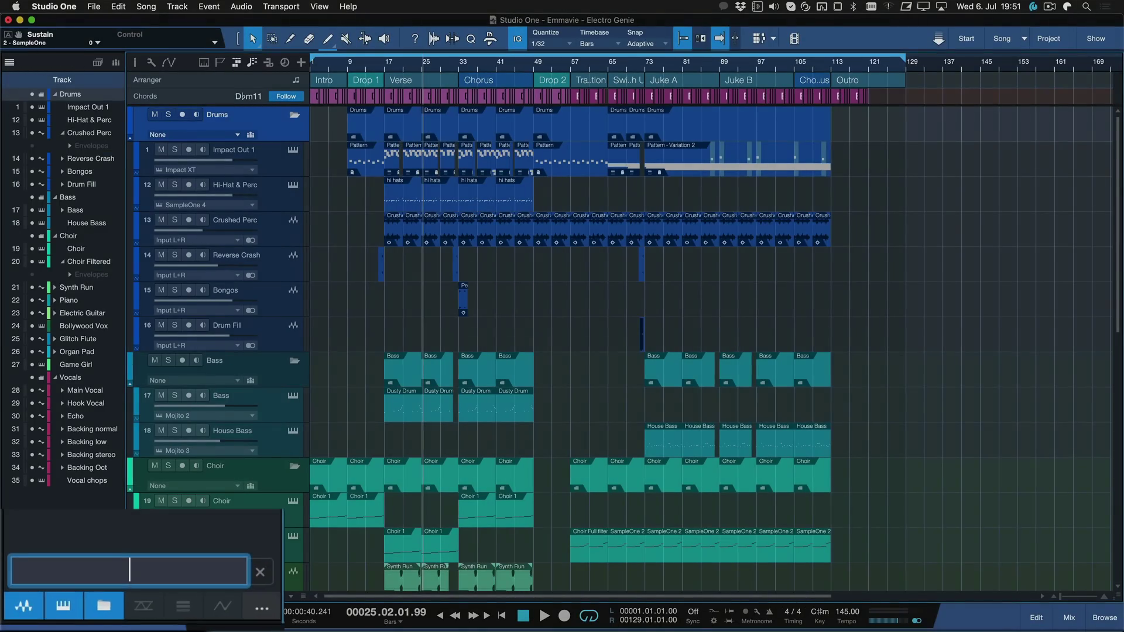
- Filter the track list by 'drums', then 'vocal', then clear the filter
{"action": "type", "text": "drums"}
{"action": "key", "text": "super+a"}
{"action": "type", "text": "vocal"}
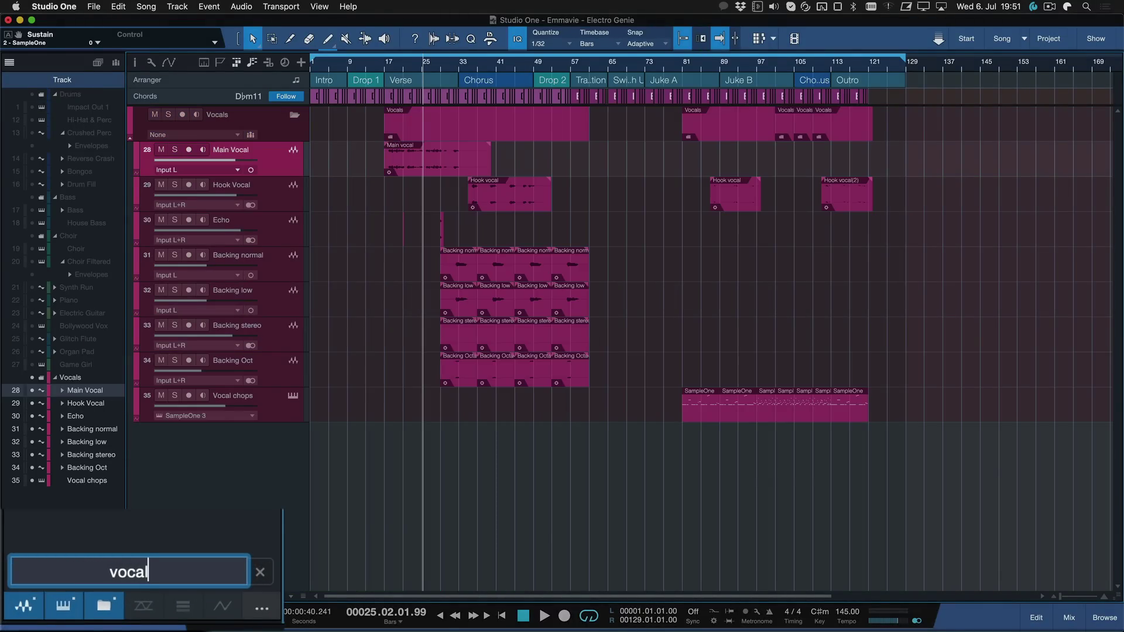
{"action": "key", "text": "super+a"}
{"action": "key", "text": "BackSpace"}
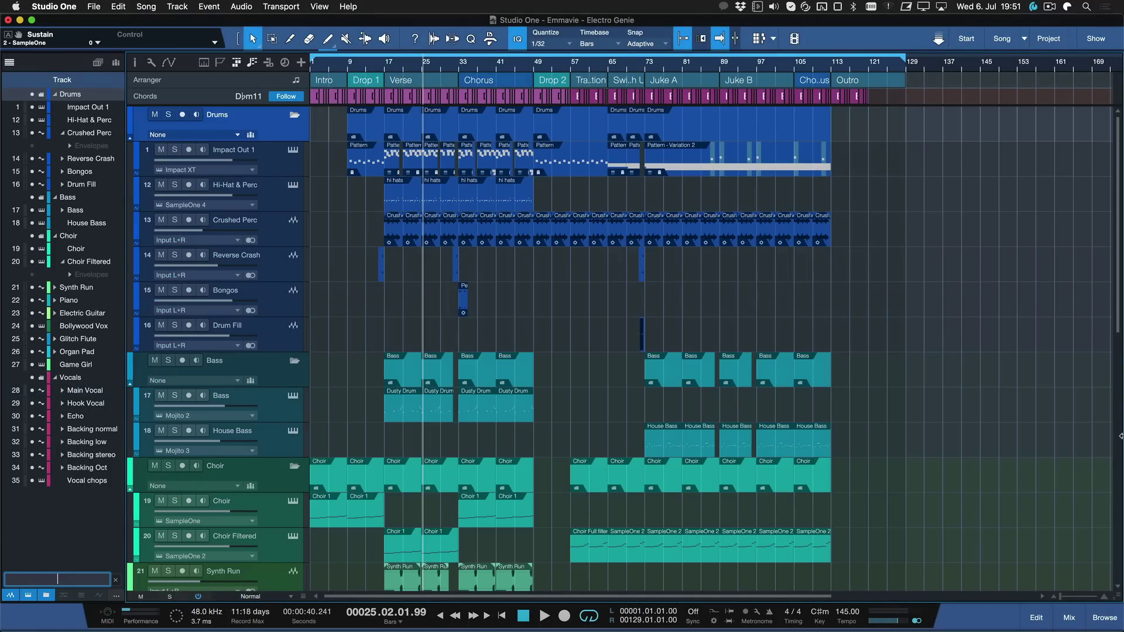
- Switch to the mixer console and filter its channels by 'vocal'
{"action": "left_click", "coordinate": [1073, 606]}
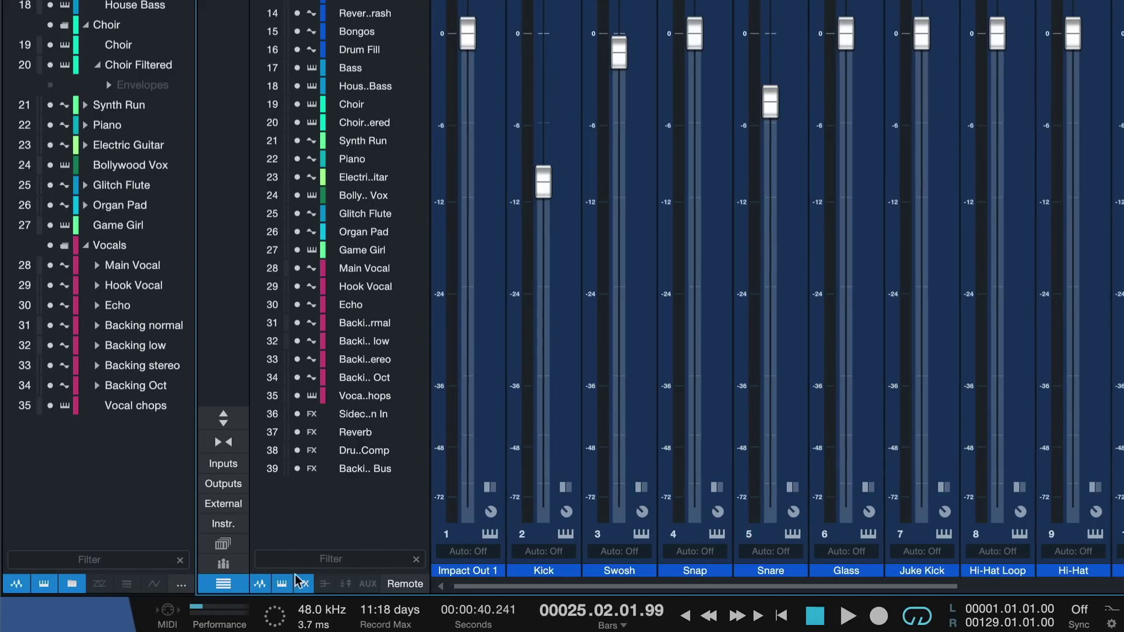
{"action": "left_click", "coordinate": [351, 559]}
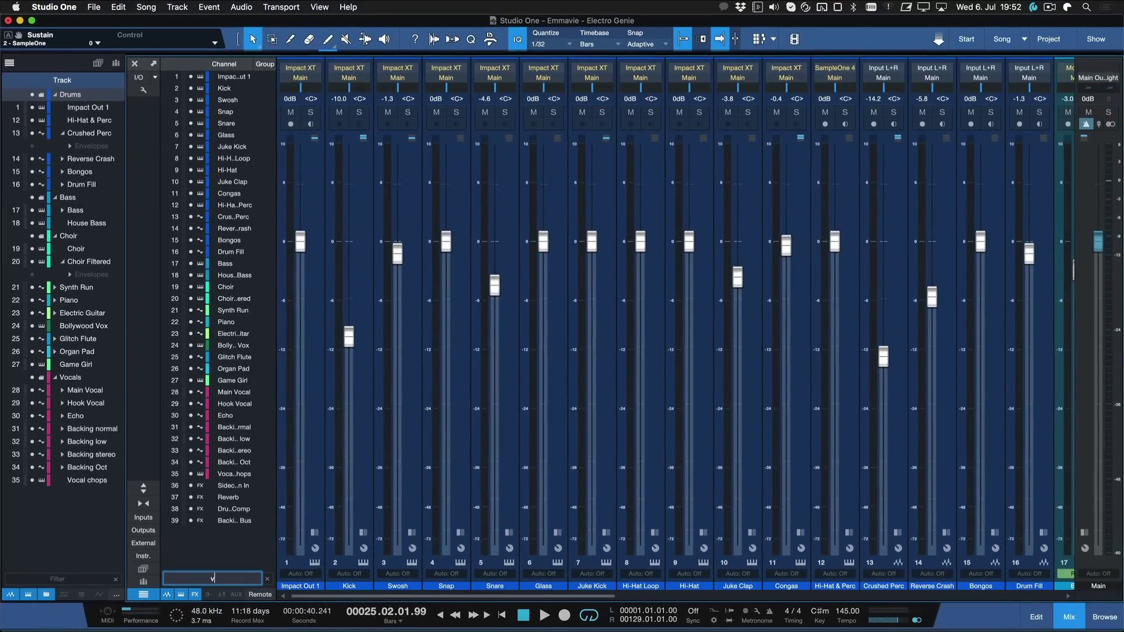
{"action": "type", "text": "vocal"}
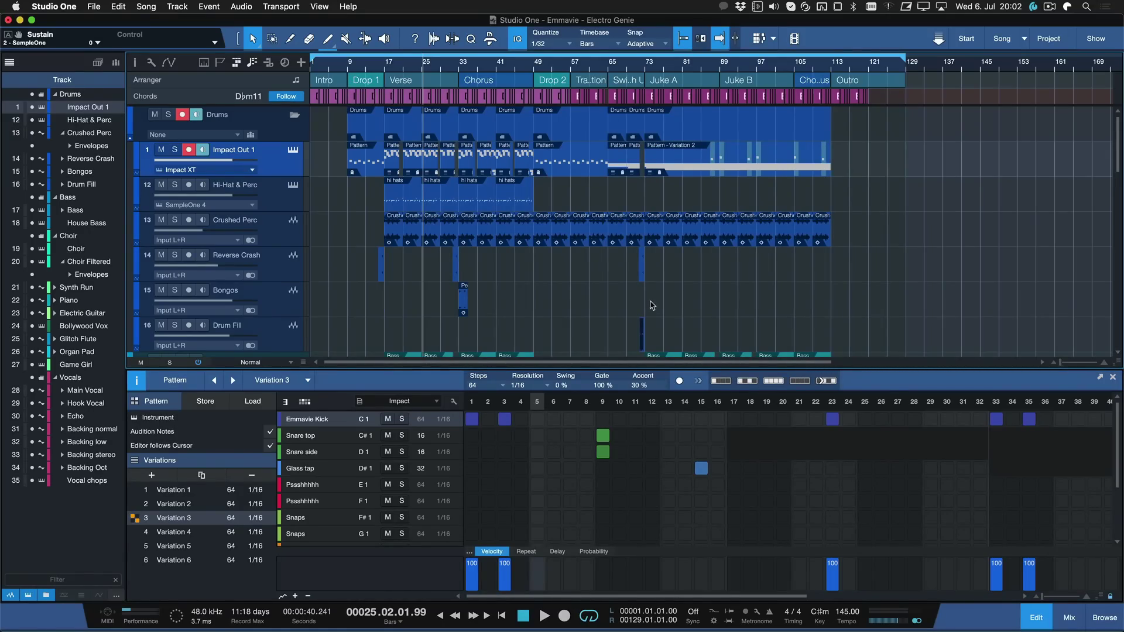
- Search 'add insert', assign Alt+S to Console > Add Insert, and close the preferences
{"action": "key", "text": "super+comma"}
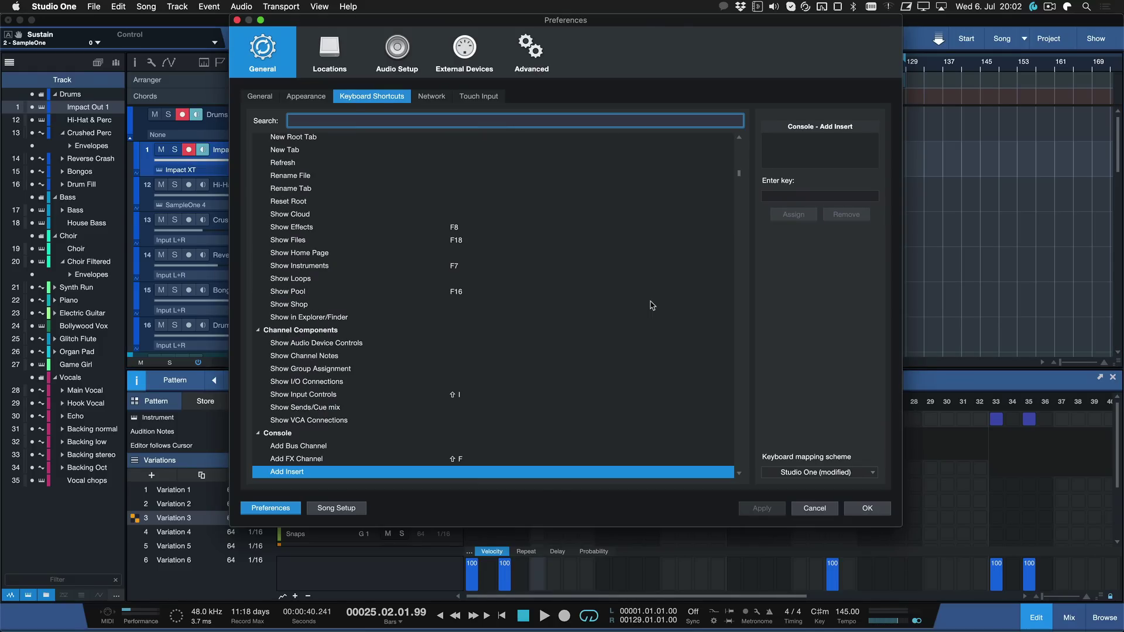
{"action": "type", "text": "add insert"}
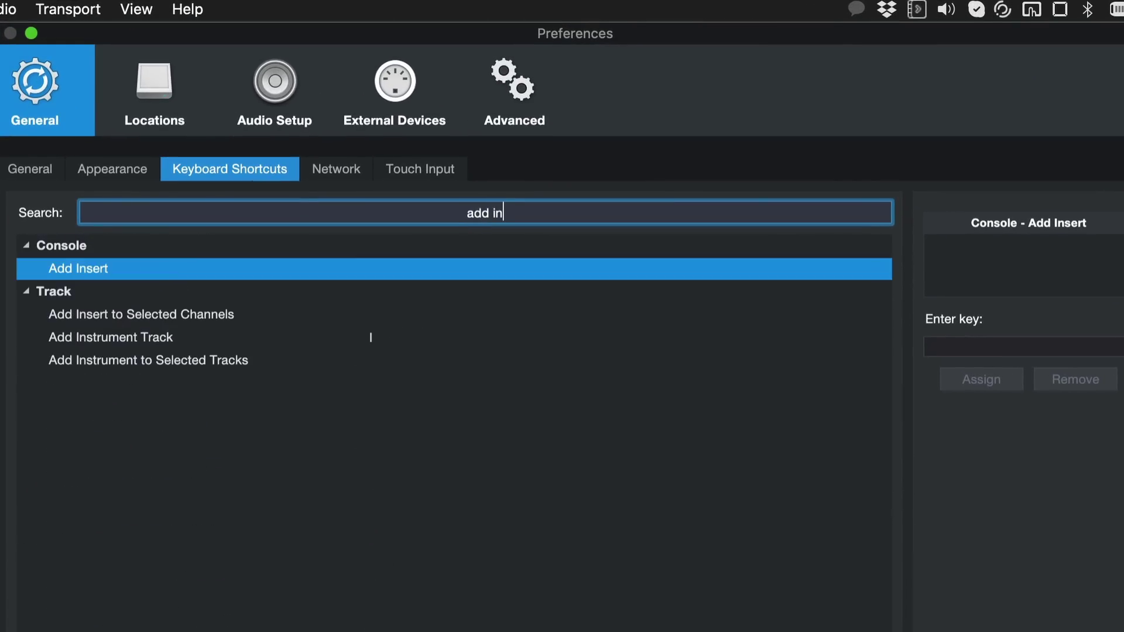
{"action": "left_click", "coordinate": [101, 265]}
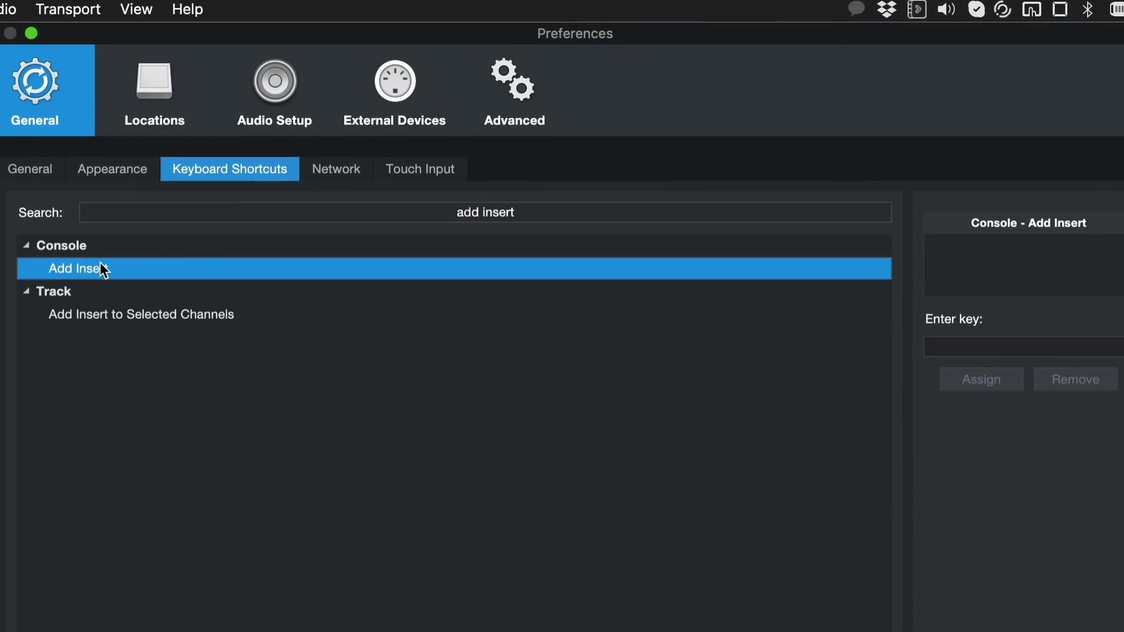
{"action": "left_click", "coordinate": [1067, 354]}
{"action": "key", "text": "alt+s"}
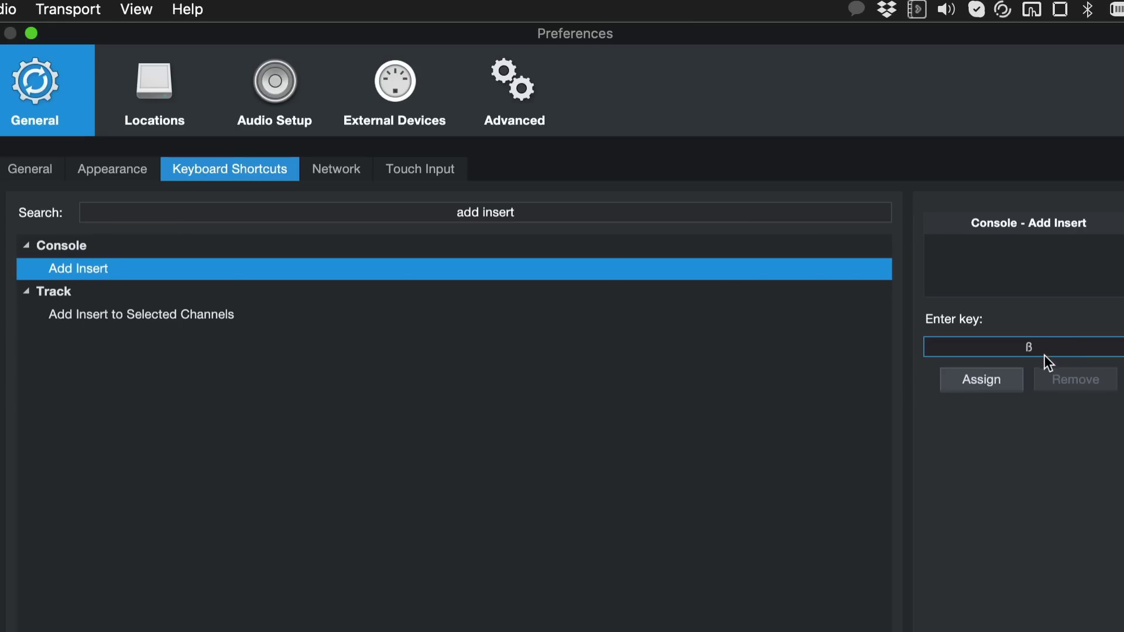
{"action": "left_click", "coordinate": [993, 382]}
{"action": "key", "text": "Return"}
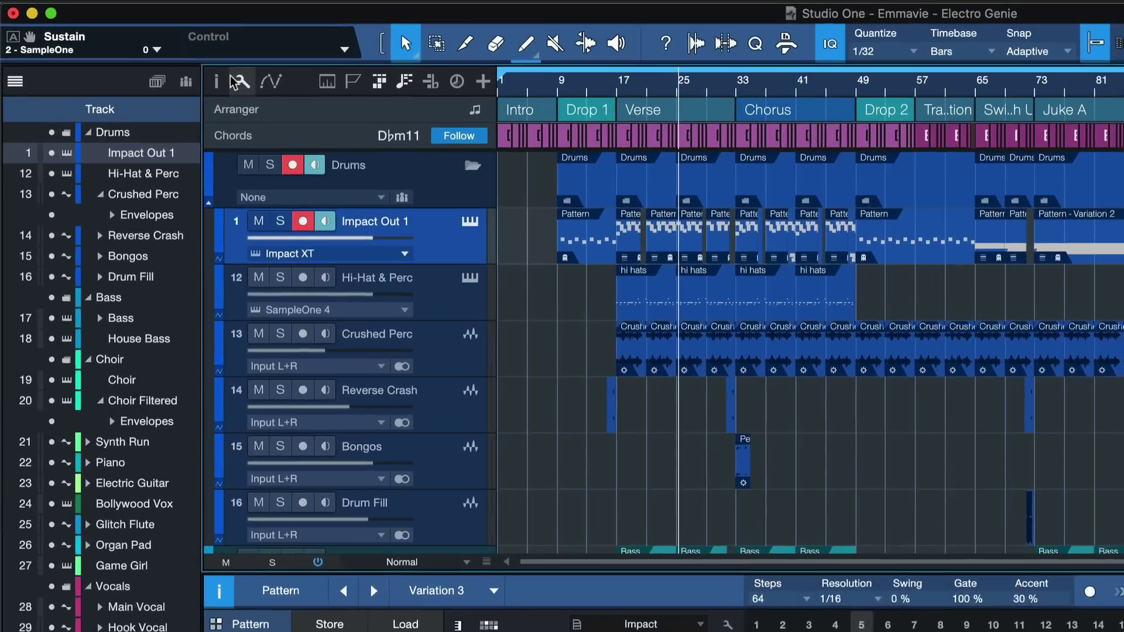
{"action": "left_click", "coordinate": [135, 63]}
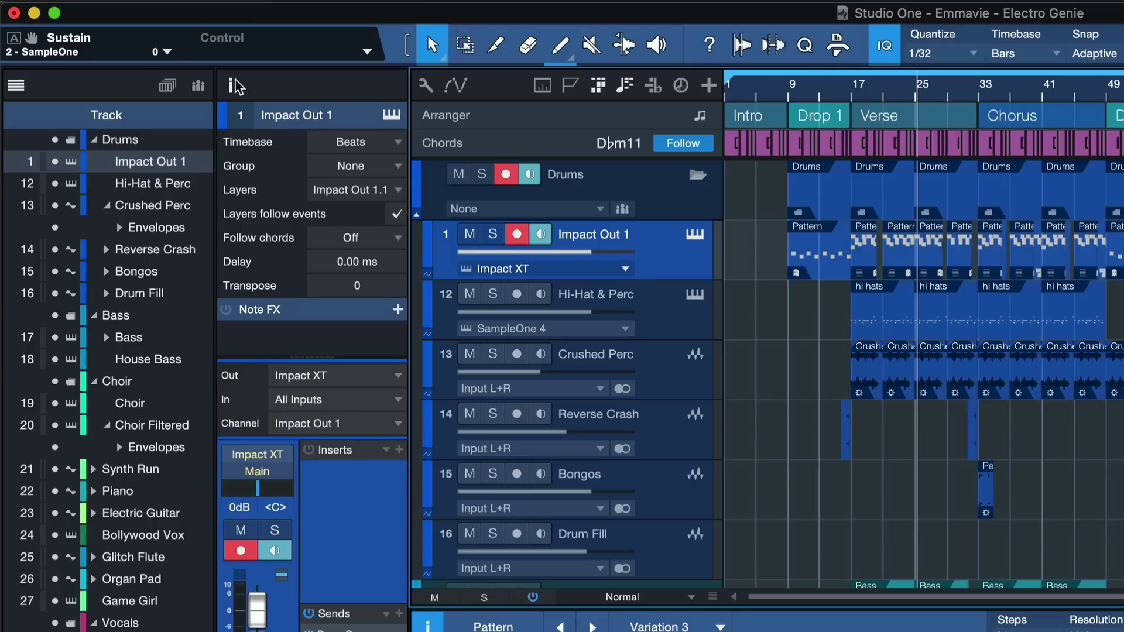
{"action": "left_click", "coordinate": [400, 450]}
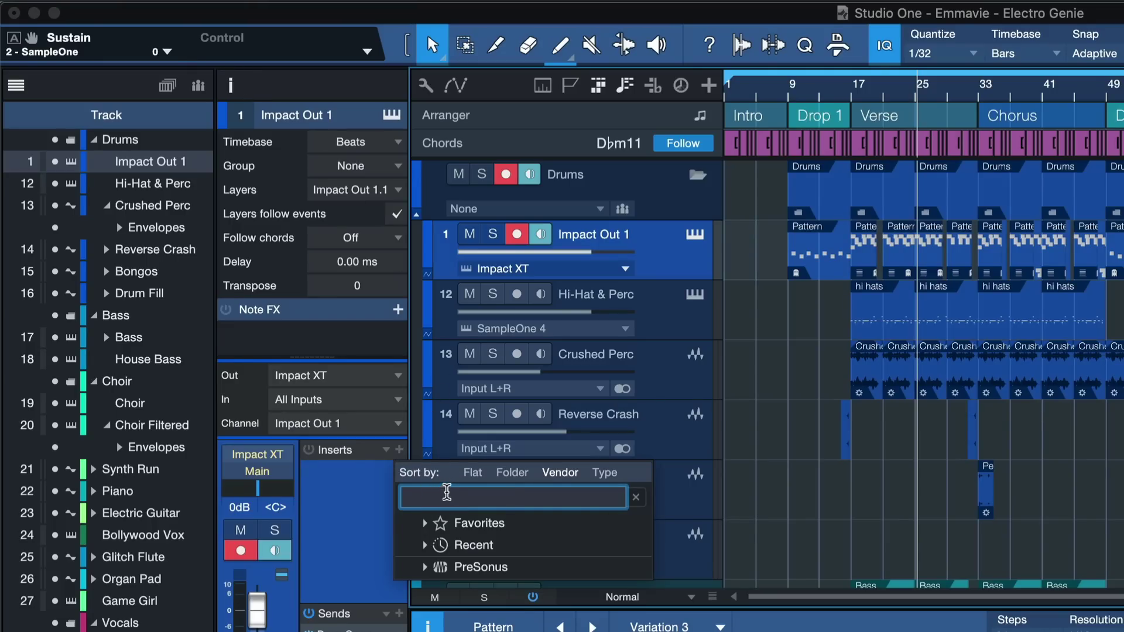
{"action": "left_click", "coordinate": [226, 83]}
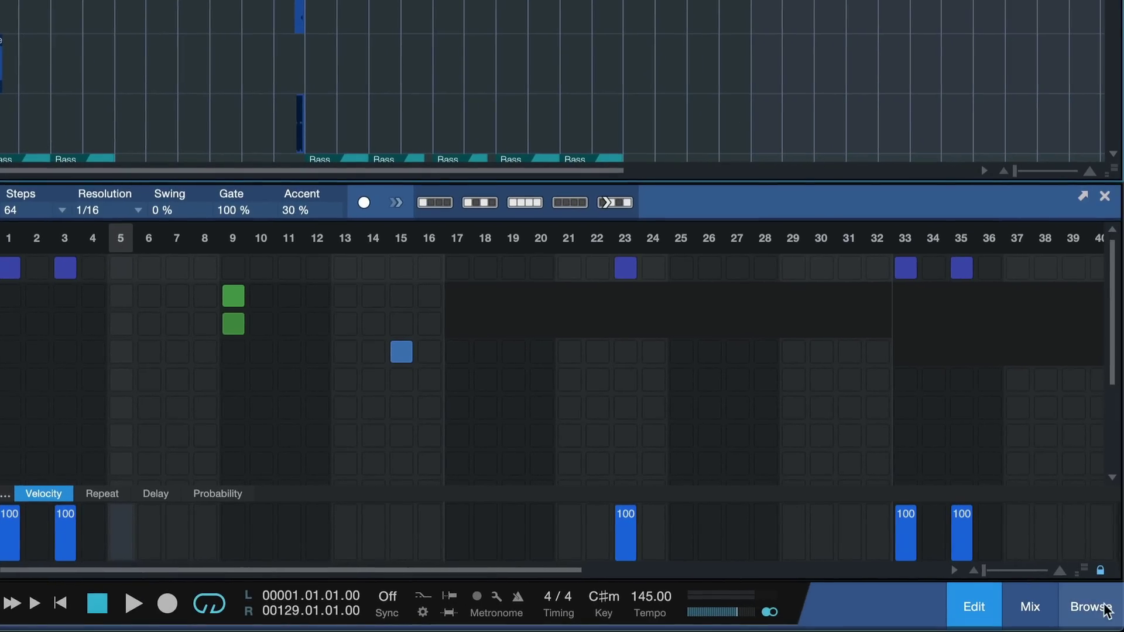
{"action": "left_click", "coordinate": [1104, 609]}
{"action": "left_click", "coordinate": [987, 136]}
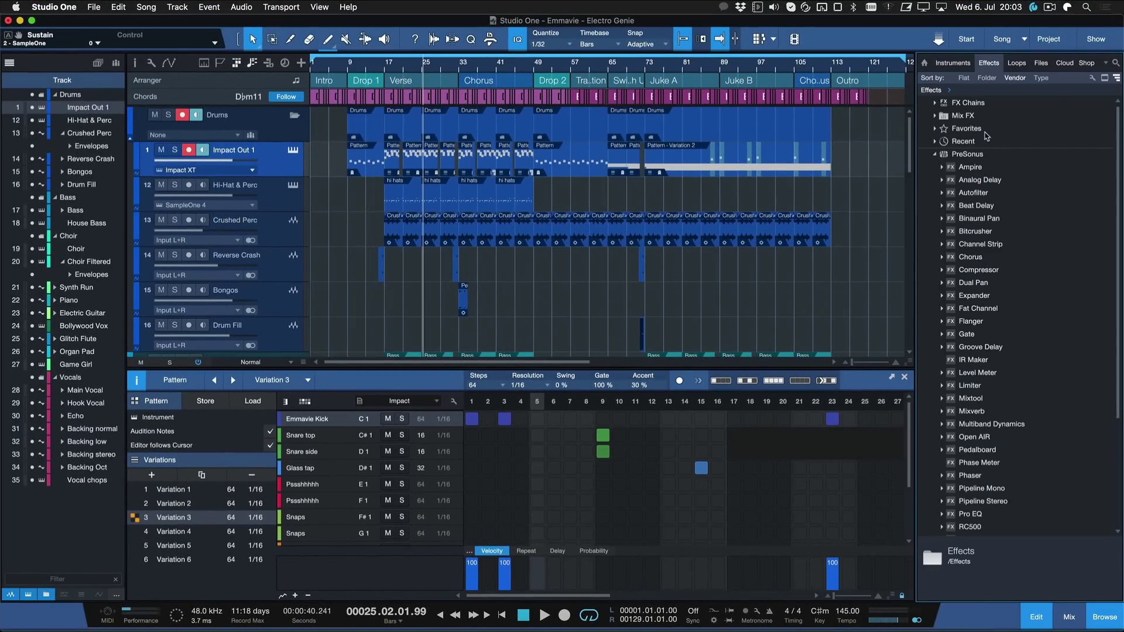
{"action": "left_click", "coordinate": [1113, 618]}
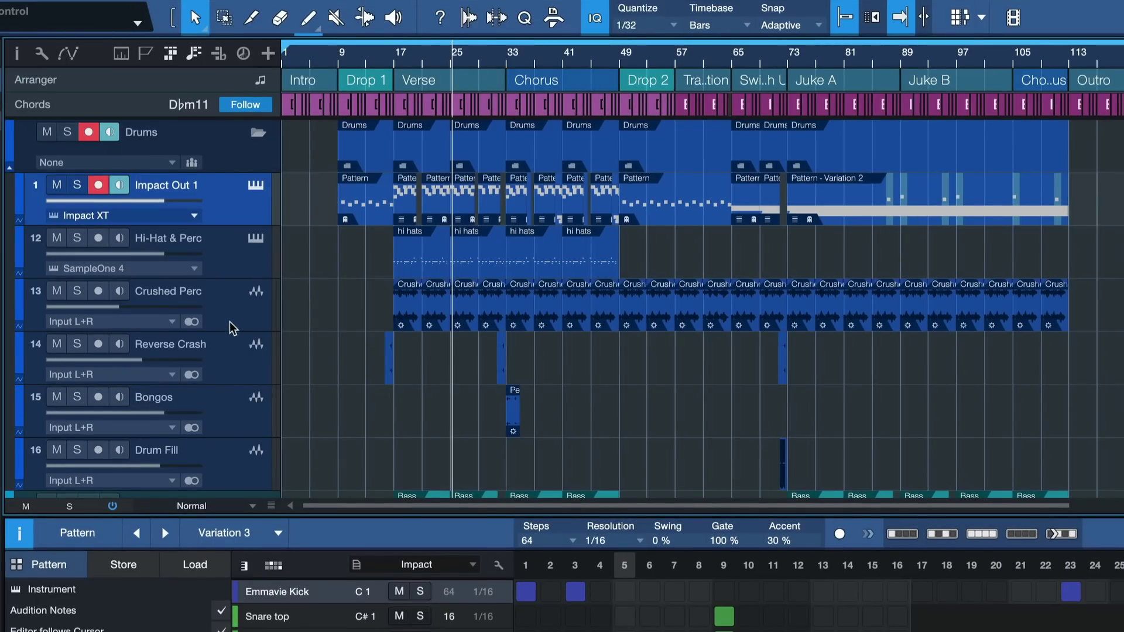
{"action": "left_click", "coordinate": [278, 244]}
- Insert a Gate on Crushed Perc via the Shift+I Add Insert list
{"action": "key", "text": "shift+i"}
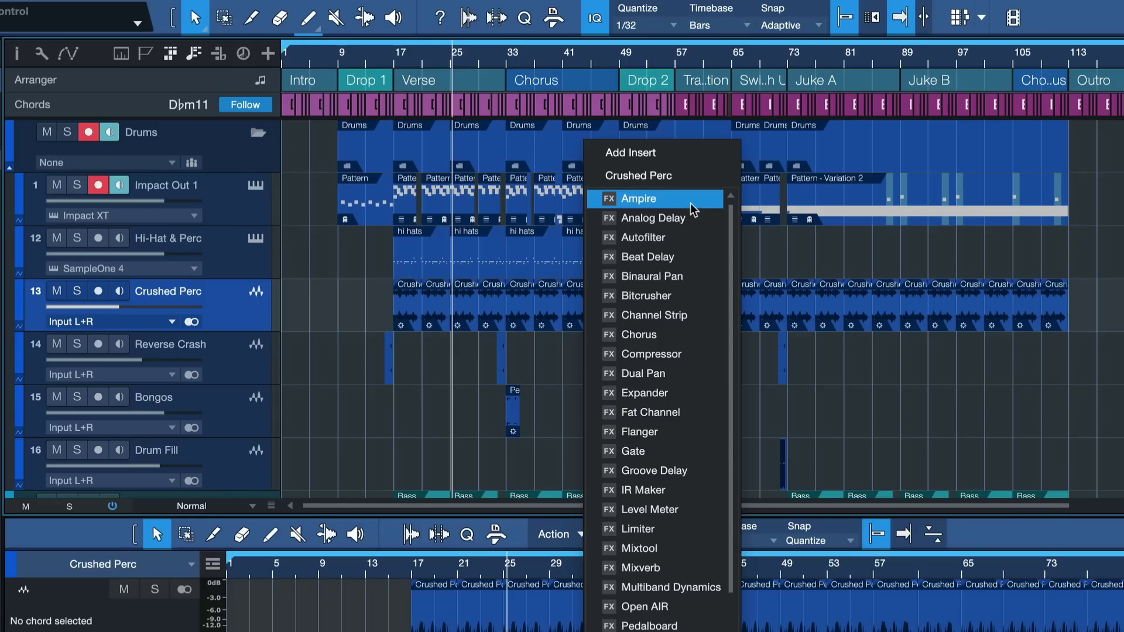
{"action": "key", "text": "g"}
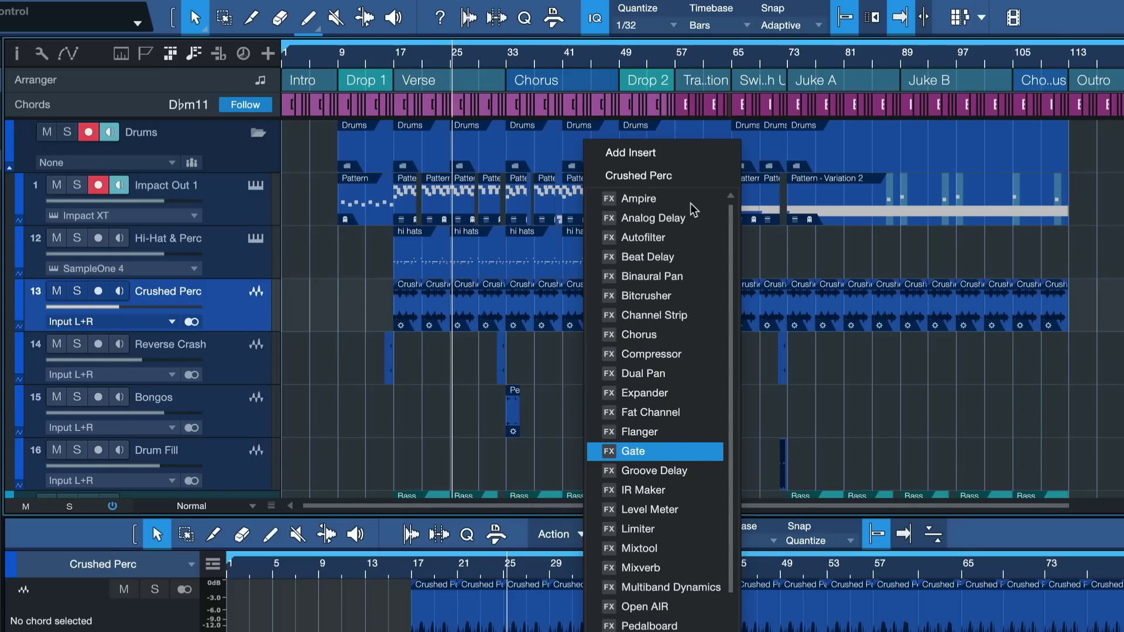
{"action": "key", "text": "Return"}
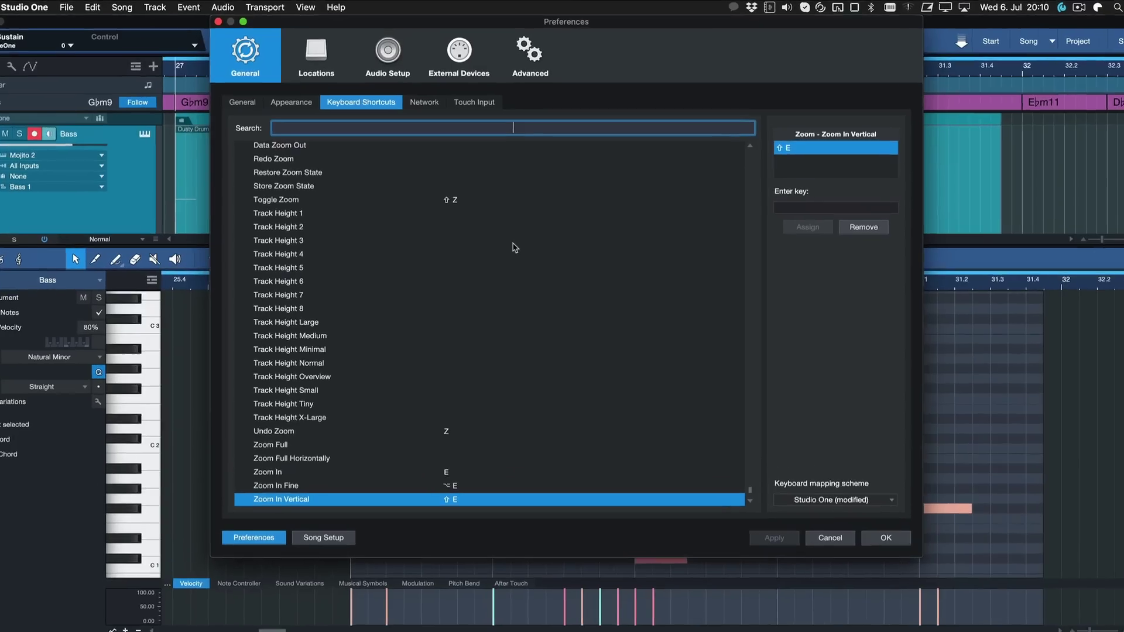
- Search shortcuts for 'tempo' and check the Double Tempo (^+) and Half Tempo (^-) macro keys
{"action": "type", "text": "tempo"}
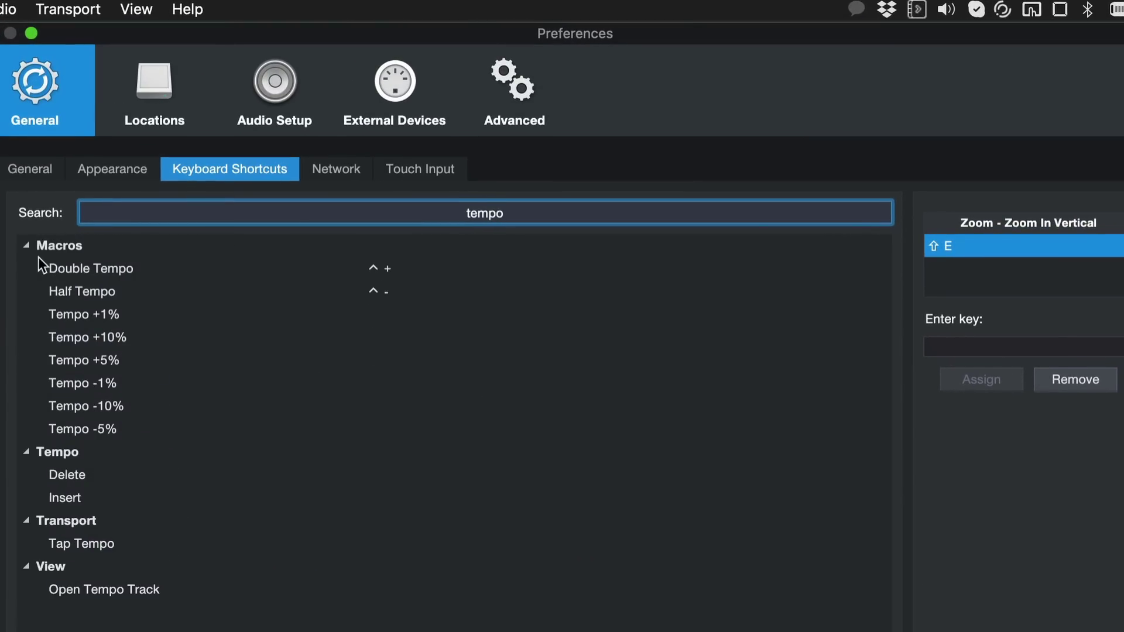
{"action": "left_click", "coordinate": [76, 275]}
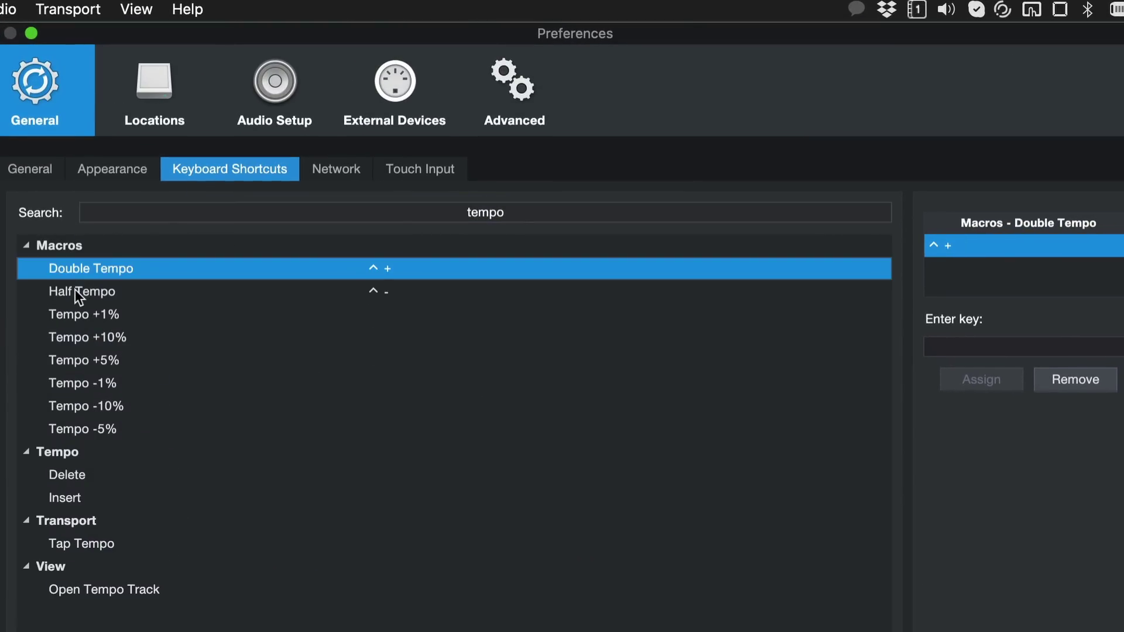
{"action": "left_click", "coordinate": [75, 290]}
{"action": "left_click", "coordinate": [983, 347]}
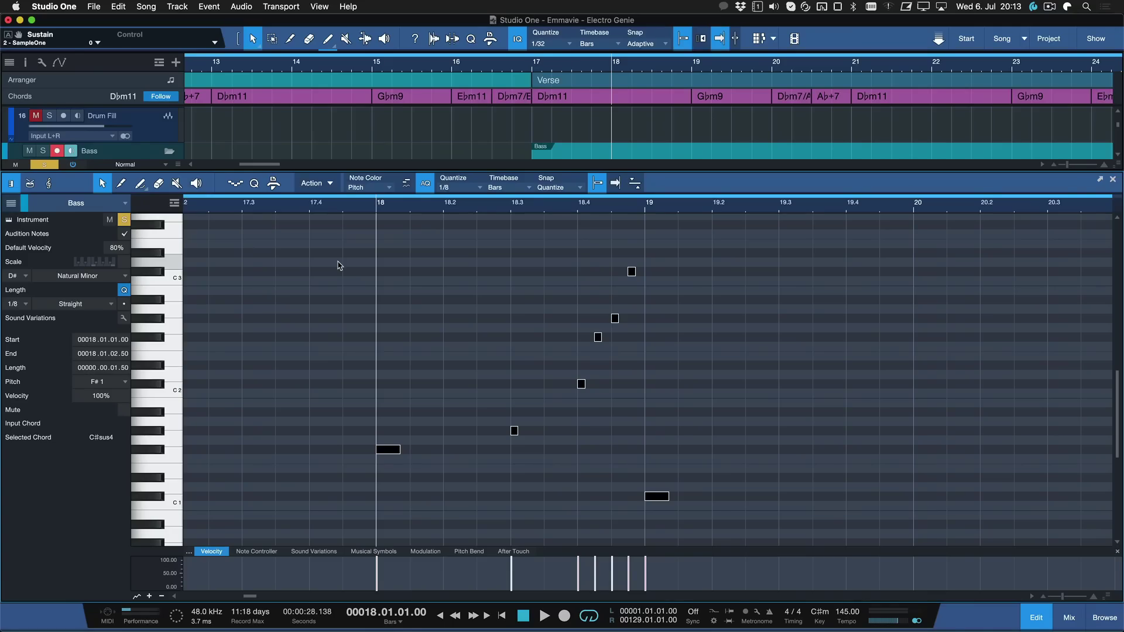
- Select all the bass notes, fit bars 18–22 in view, and try the Double/Half Tempo shortcuts
{"action": "left_click_drag", "start_coordinate": [343, 258], "coordinate": [831, 595]}
{"action": "key", "text": "z"}
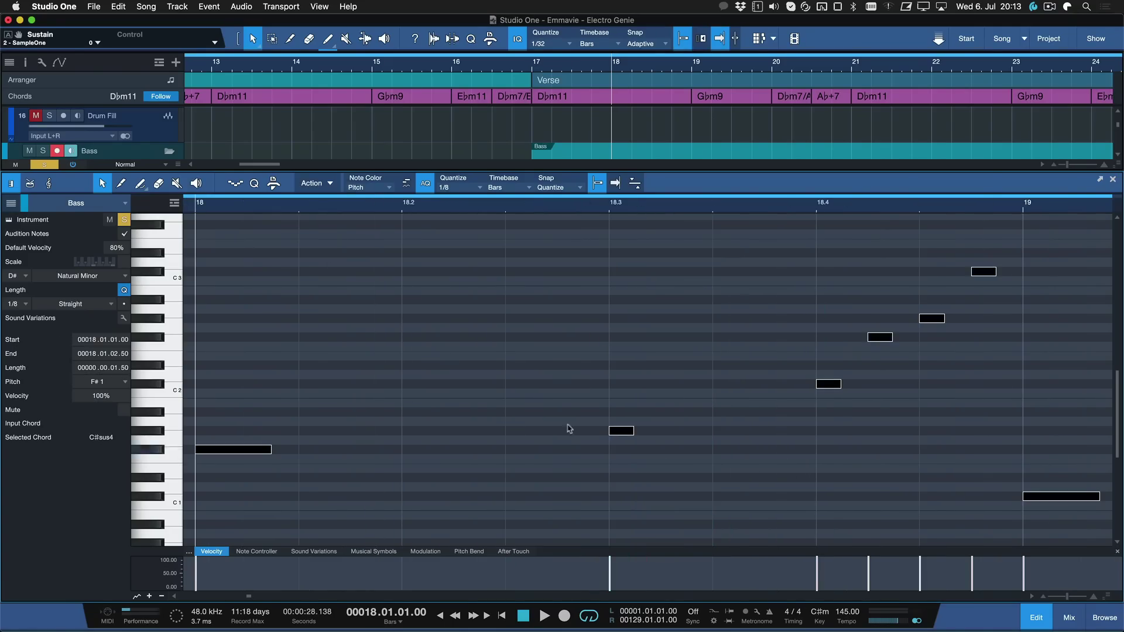
{"action": "key", "text": "w"}
{"action": "key", "text": "w"}
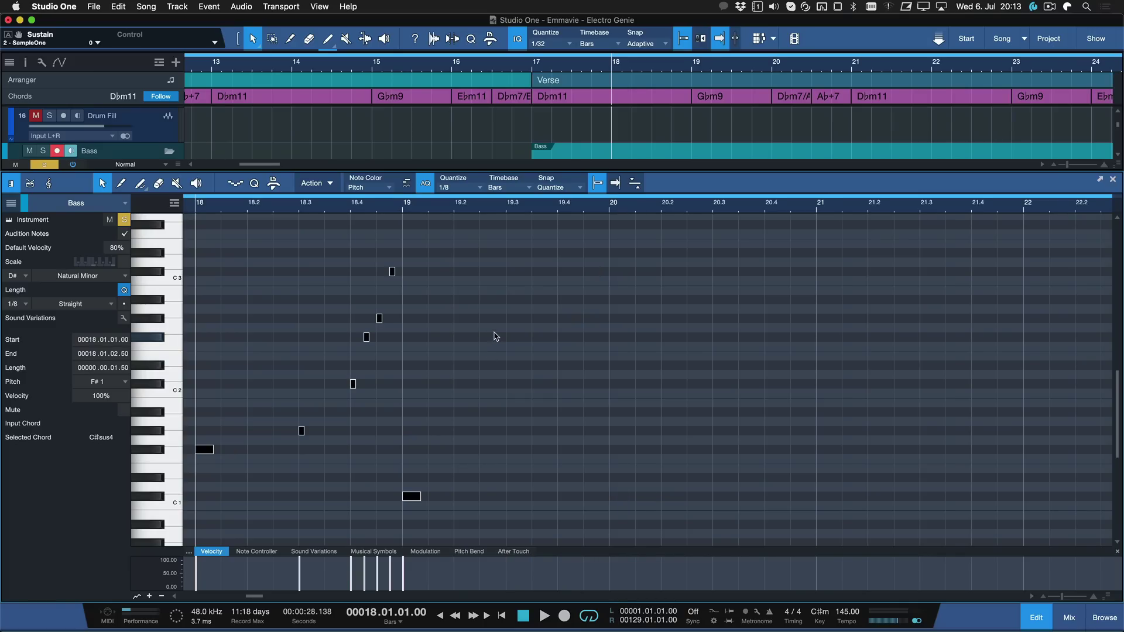
{"action": "key", "text": "ctrl+plus"}
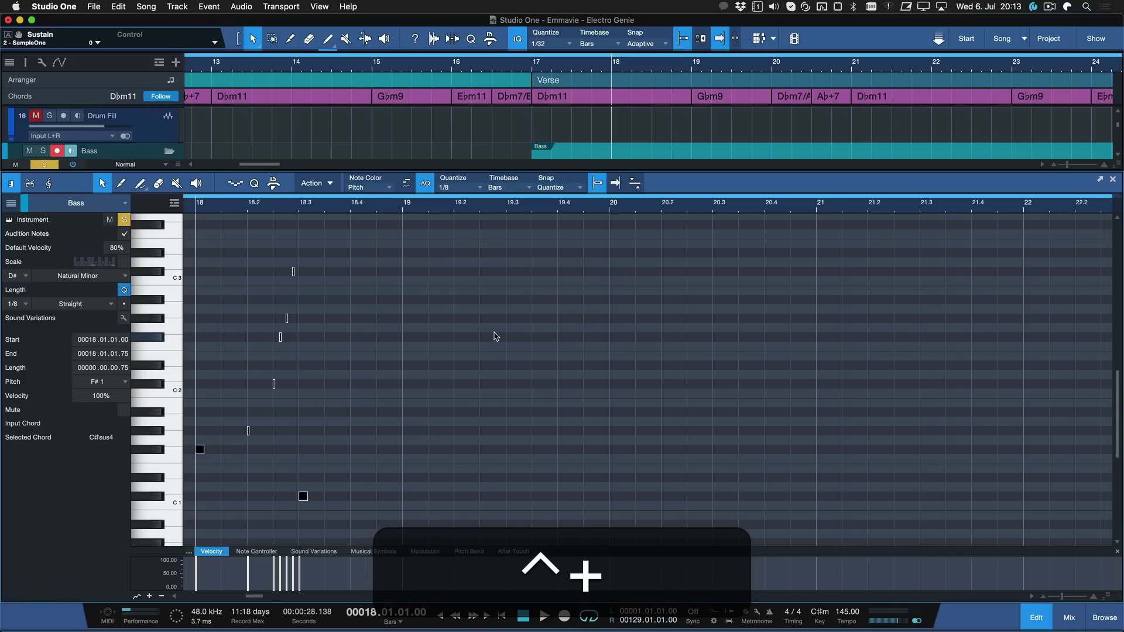
{"action": "key", "text": "ctrl+plus"}
{"action": "key", "text": "ctrl+plus"}
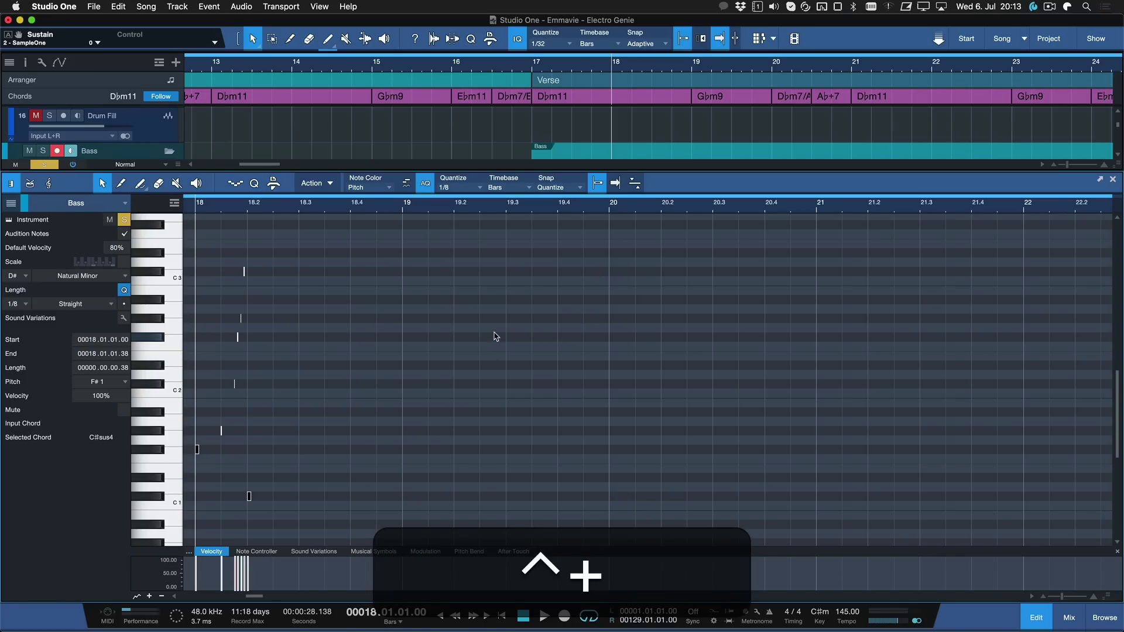
{"action": "key", "text": "ctrl+minus"}
{"action": "key", "text": "ctrl+minus"}
{"action": "key", "text": "ctrl+minus"}
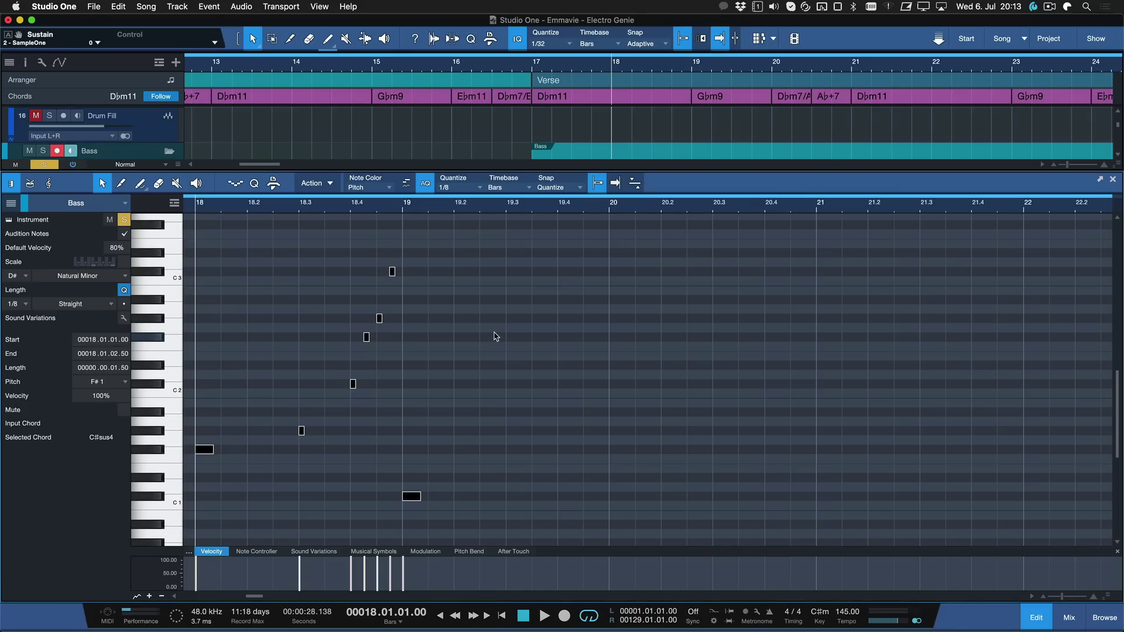
- Settle the bass phrase at half length and duplicate it every bar through bar 24
{"action": "key", "text": "ctrl+minus"}
{"action": "key", "text": "ctrl+minus"}
{"action": "key", "text": "ctrl+plus"}
{"action": "key", "text": "ctrl+plus"}
{"action": "key", "text": "ctrl+minus"}
{"action": "key", "text": "ctrl+minus"}
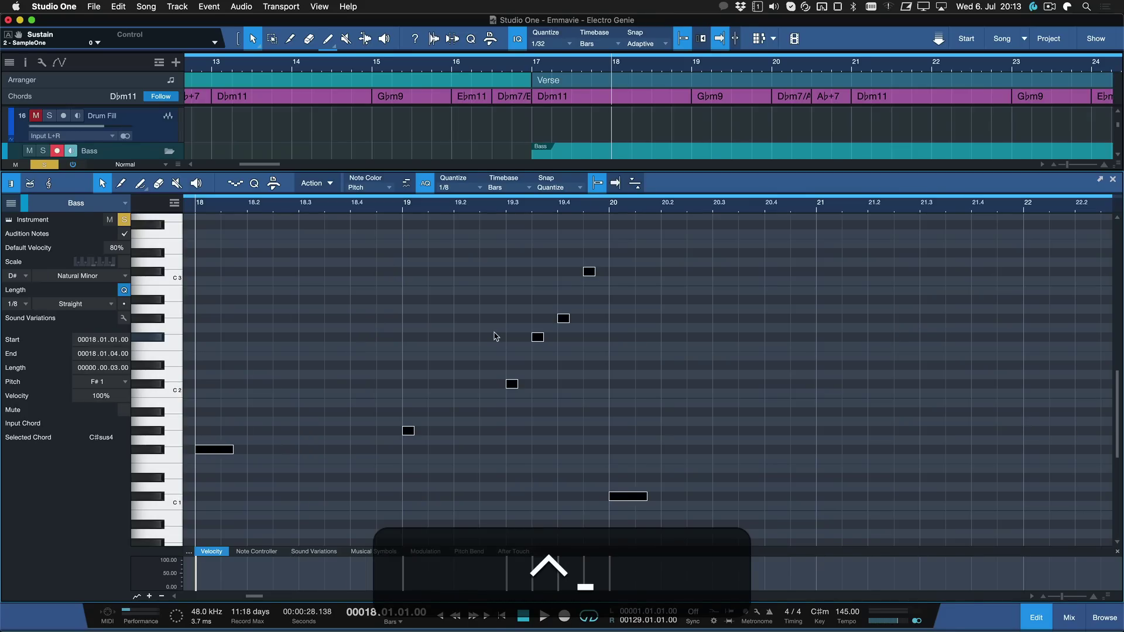
{"action": "key", "text": "ctrl+plus"}
{"action": "key", "text": "ctrl+plus"}
{"action": "key", "text": "ctrl+plus"}
{"action": "key", "text": "ctrl+minus"}
{"action": "key", "text": "ctrl+minus"}
{"action": "key", "text": "ctrl+minus"}
{"action": "key", "text": "ctrl+plus"}
{"action": "key", "text": "ctrl+plus"}
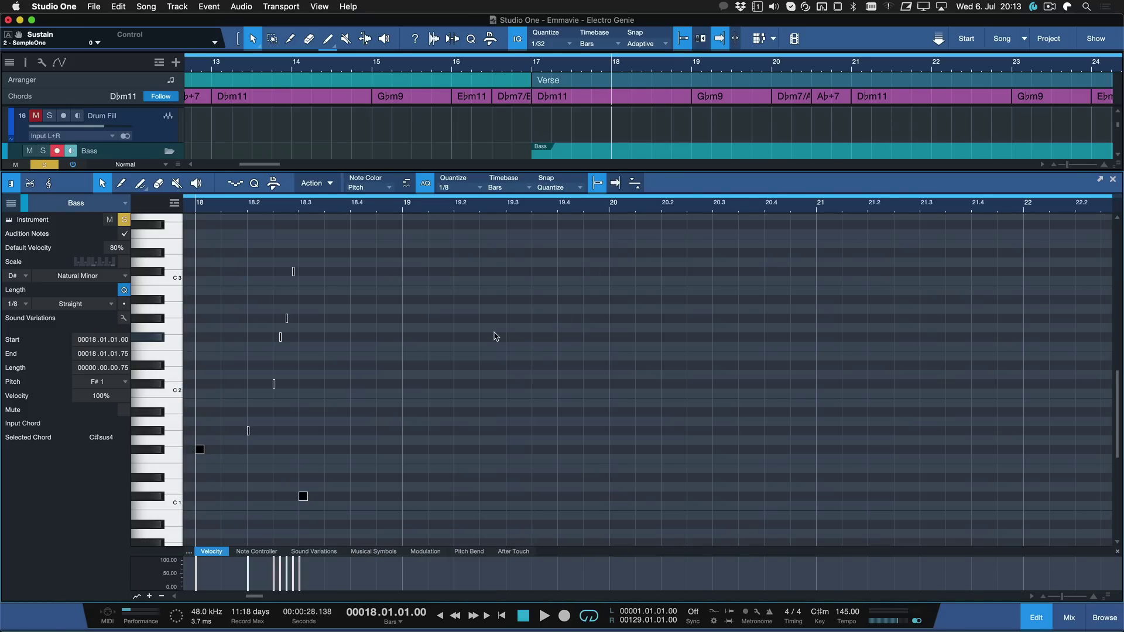
{"action": "key", "text": "d"}
{"action": "key", "text": "d"}
{"action": "key", "text": "d"}
{"action": "key", "text": "d"}
{"action": "key", "text": "d"}
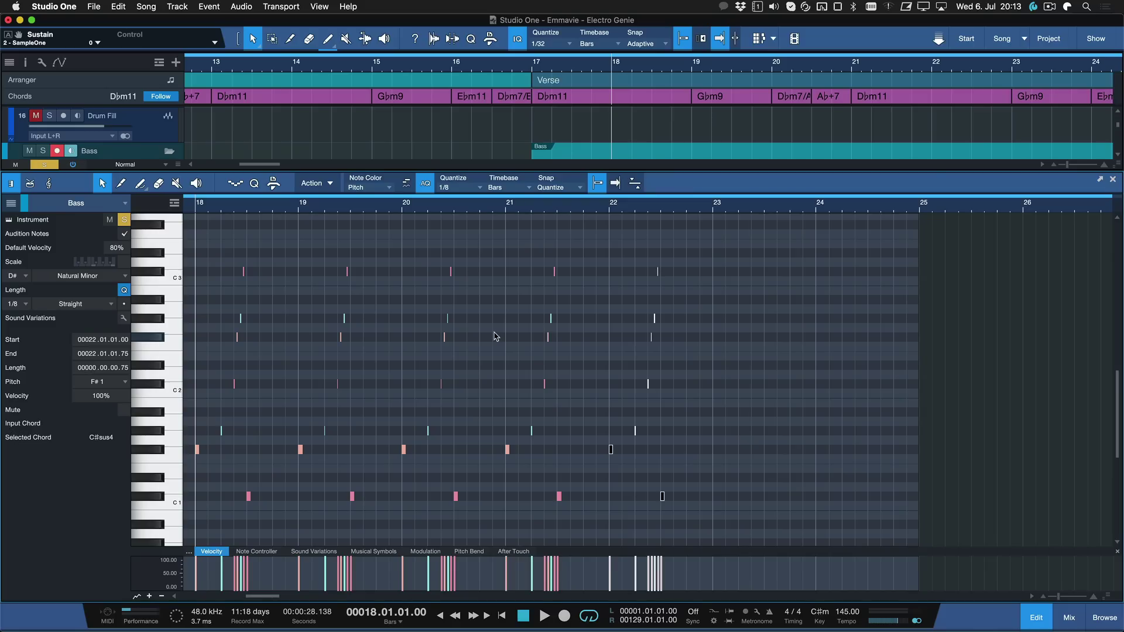
{"action": "key", "text": "d"}
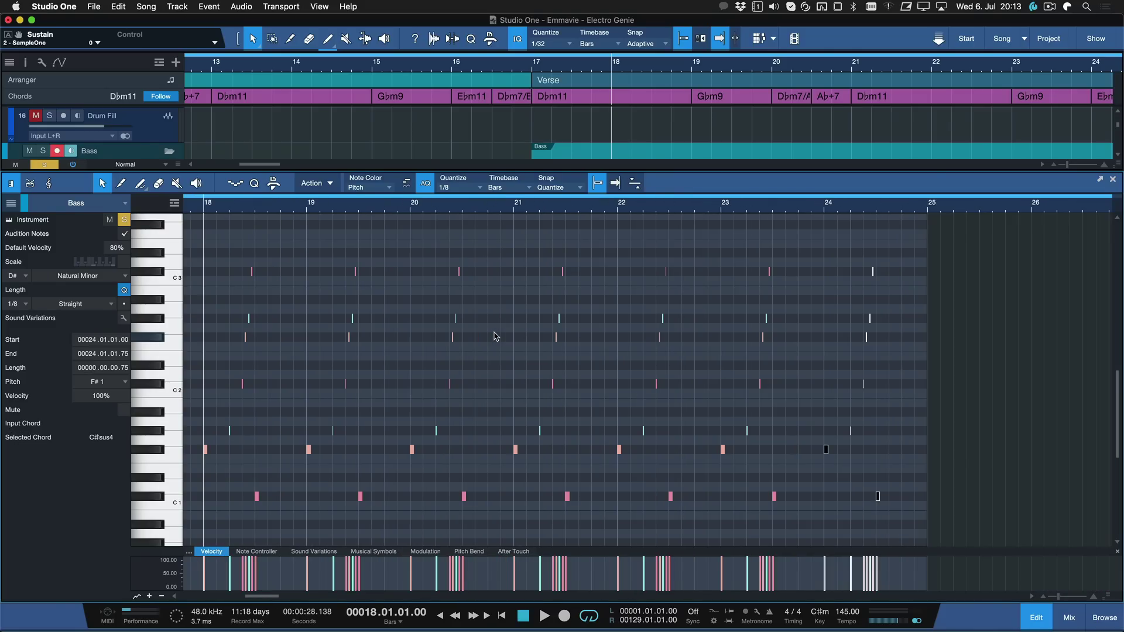